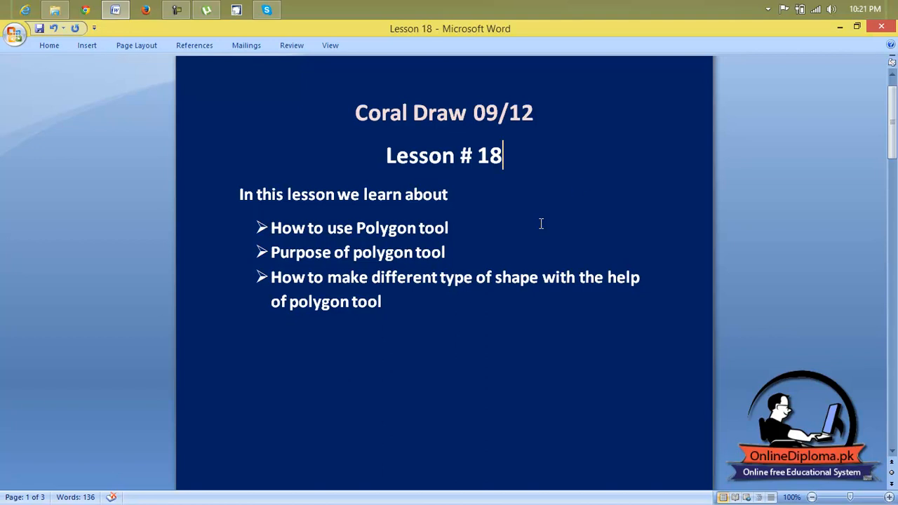
- Switch from the lesson document to CorelDRAW 12 and create a new blank drawing
left_click(840, 28)
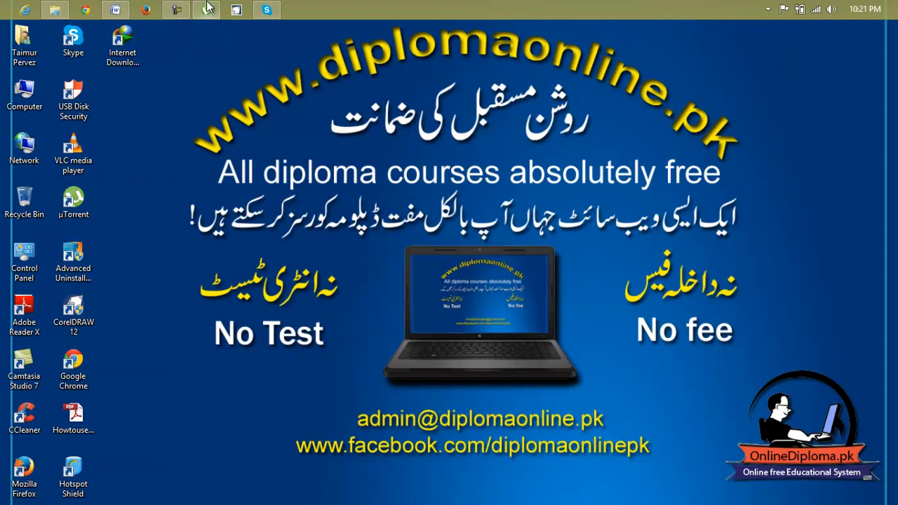
left_click(237, 11)
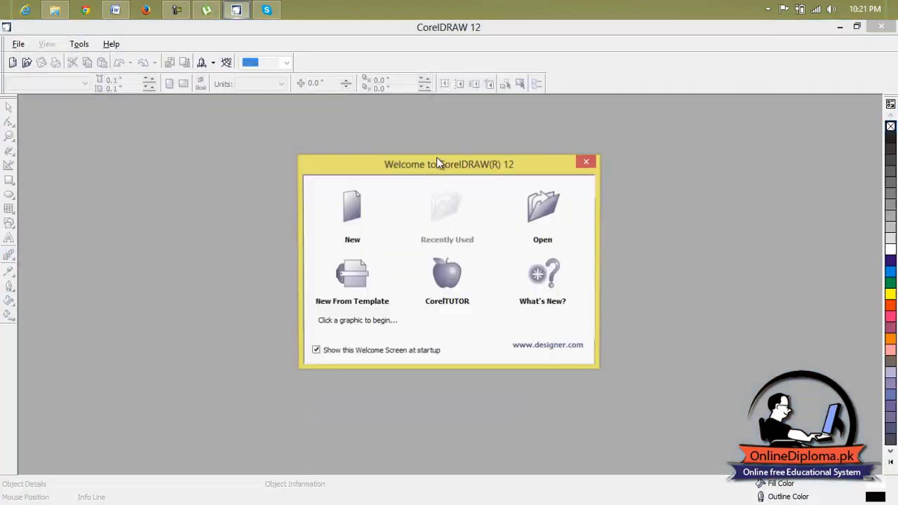
left_click(352, 207)
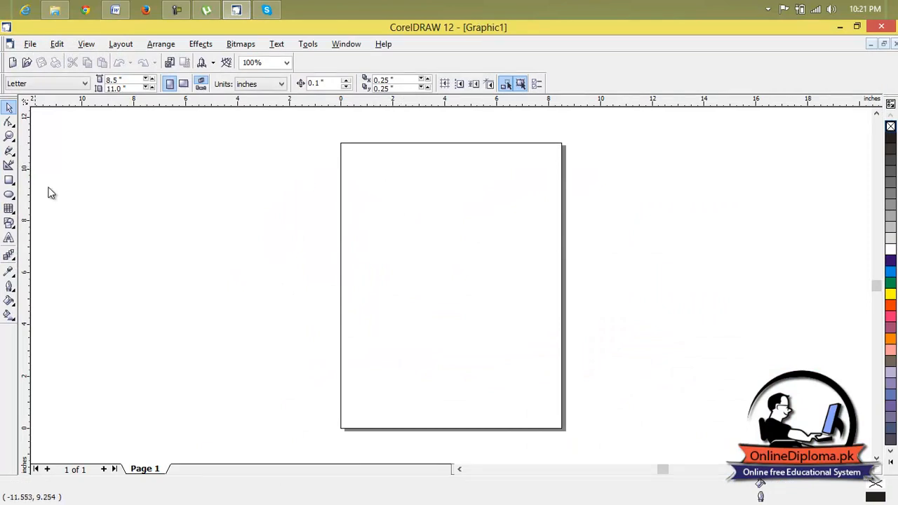
- Draw a five-sided polygon about 4.34 by 4.08 inches in the upper half of the page with the Polygon tool
left_click(10, 182)
mouse_move(14, 210)
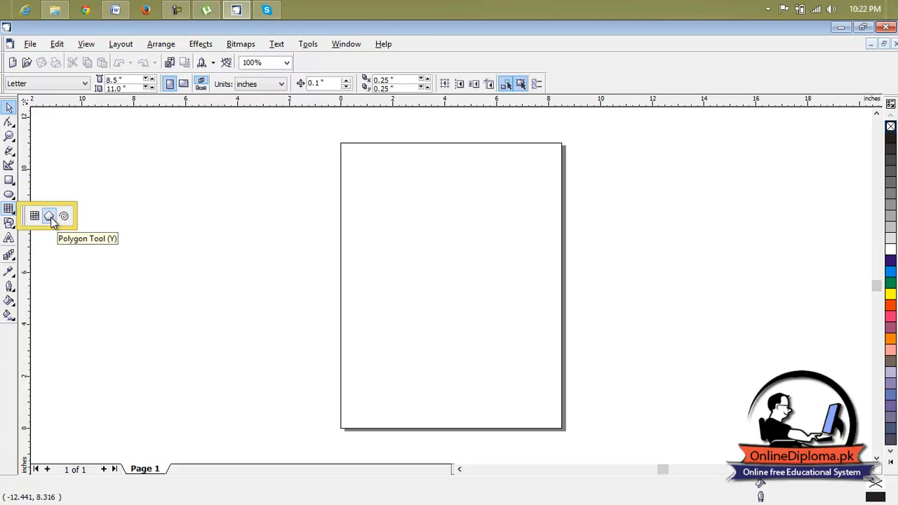
left_click(49, 217)
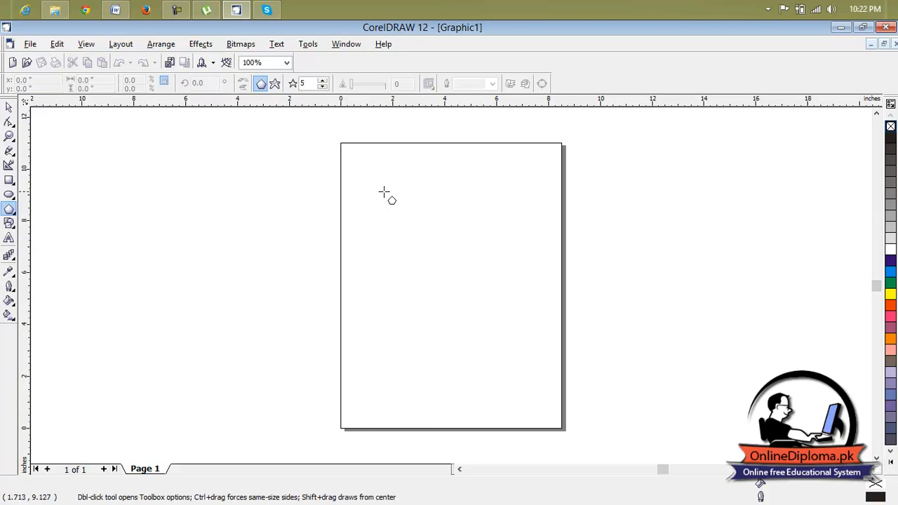
mouse_move(370, 191)
left_mouse_down()
mouse_move(407, 215)
mouse_move(490, 306)
left_mouse_up()
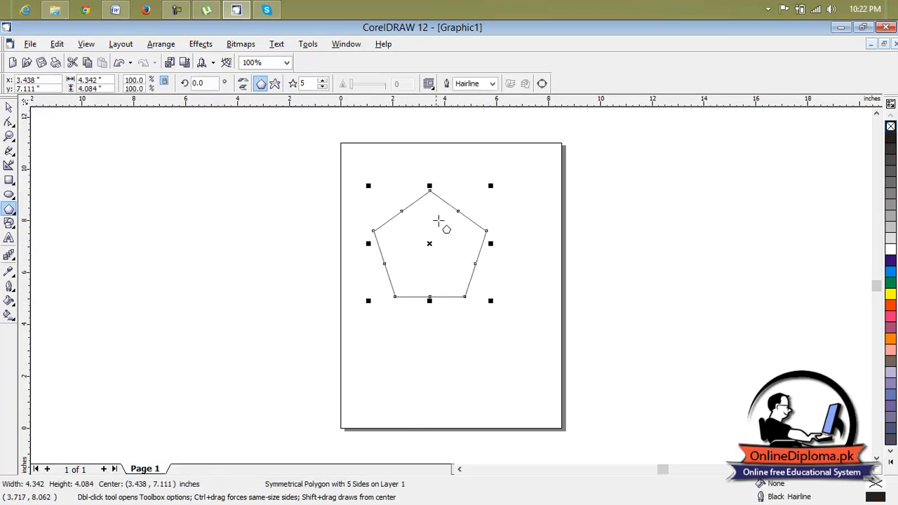
- Scale the pentagon down proportionally to about 2.53 by 2.38 inches
scroll(441, 220, "up", 1)
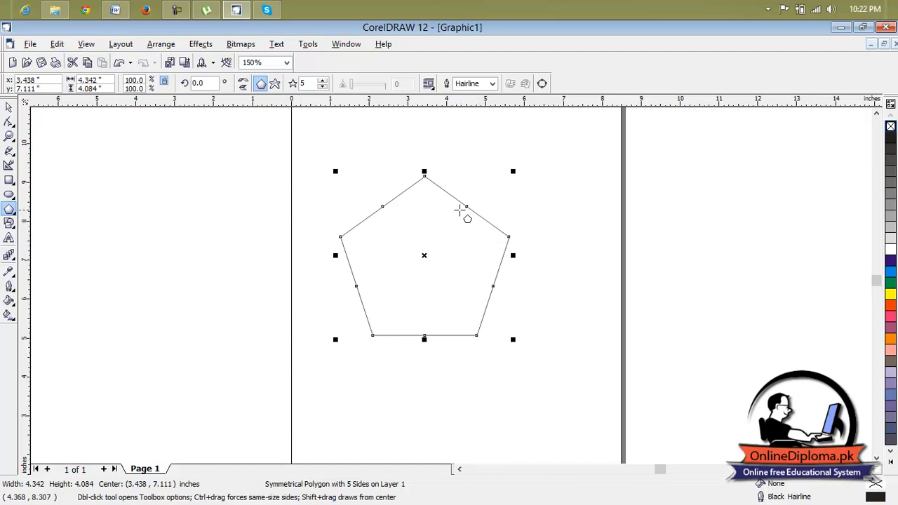
key("F3")
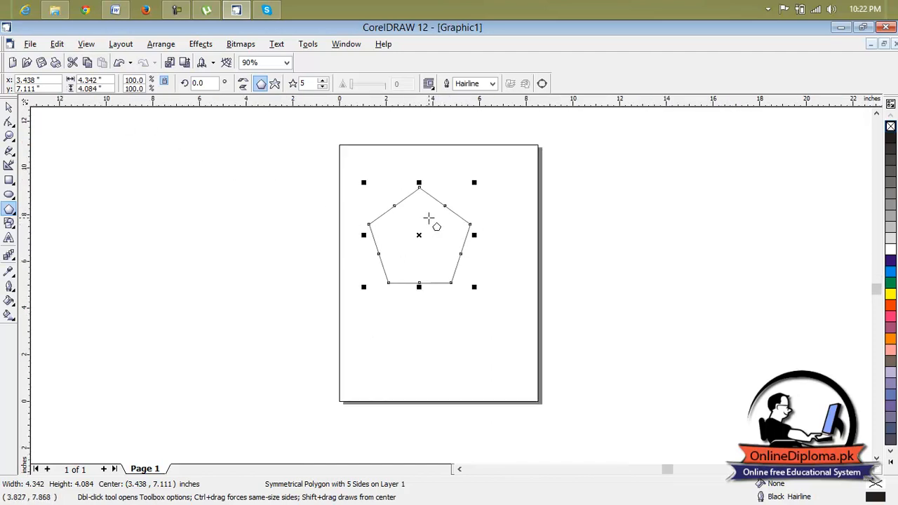
left_click_drag(476, 178, 429, 222)
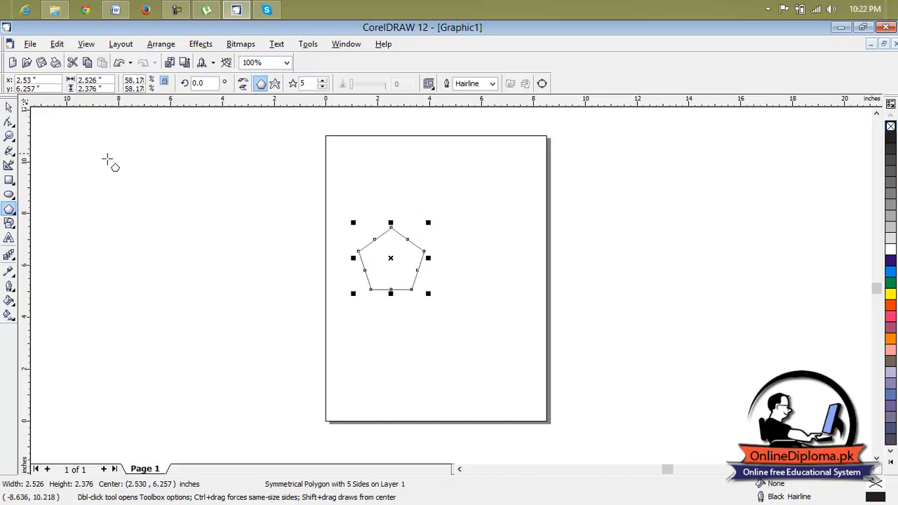
- Place a vertical guideline at 6 inches and a horizontal guideline at 4 inches
left_click_drag(44, 81, 14, 82)
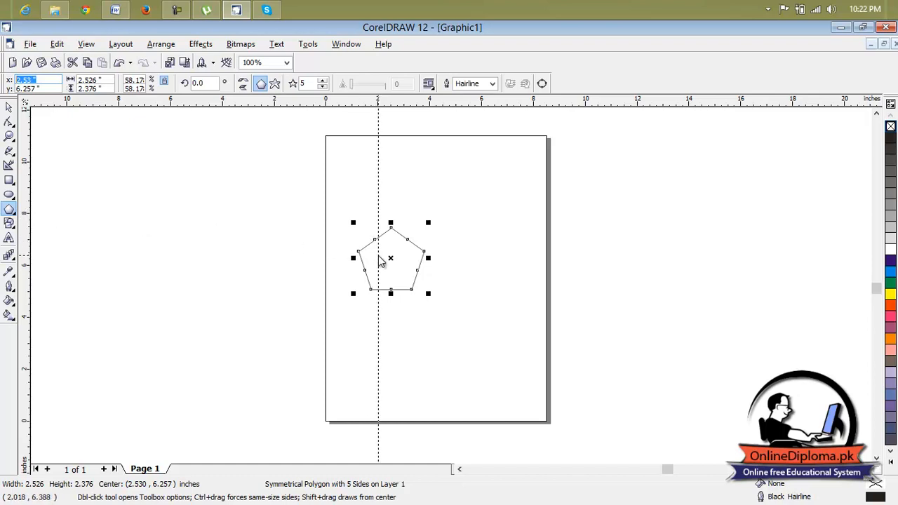
left_click_drag(379, 261, 482, 287)
left_click_drag(313, 107, 332, 318)
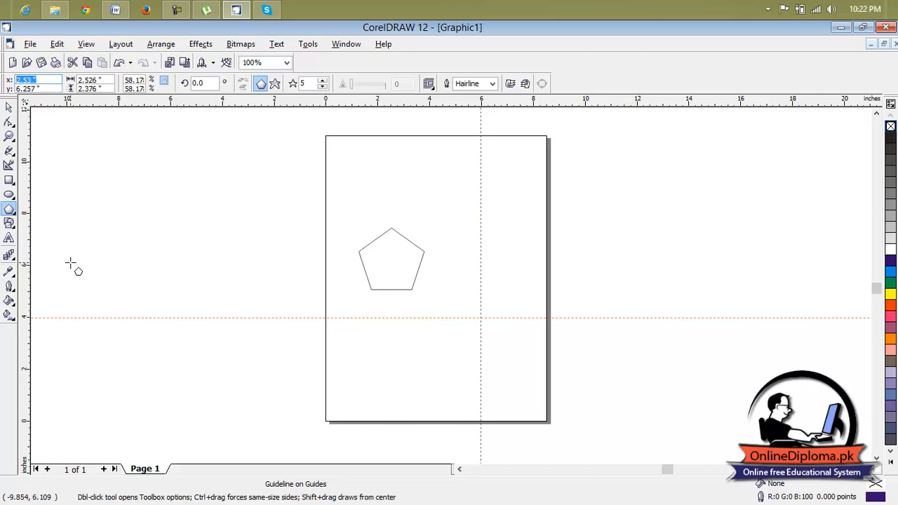
type("6")
key("Return")
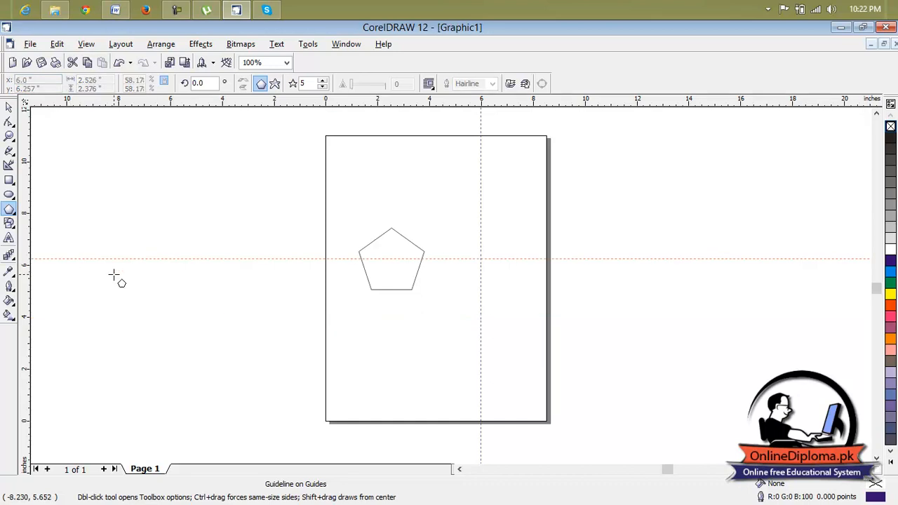
key("ctrl+z")
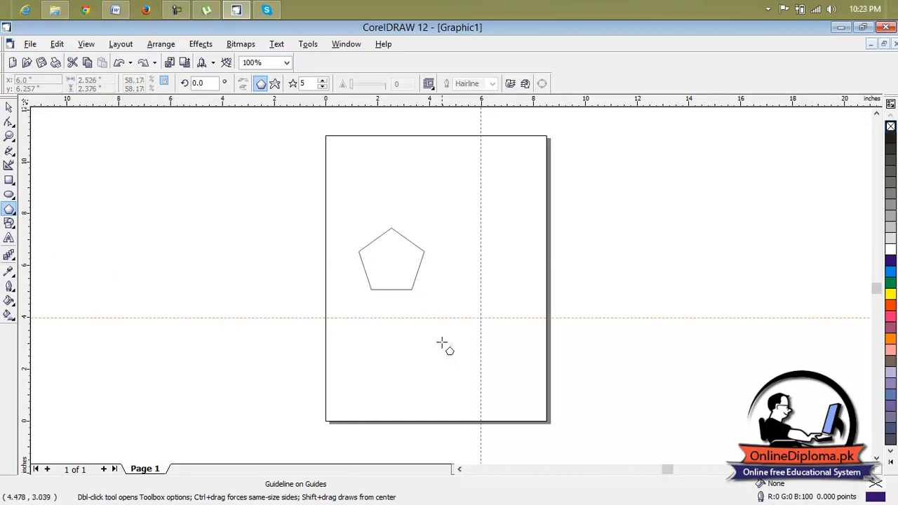
- Position the pentagon's centre at X 6 inches and Y 4 inches, on the intersection of the guidelines
left_click(406, 271)
left_click_drag(42, 80, 3, 82)
type("6")
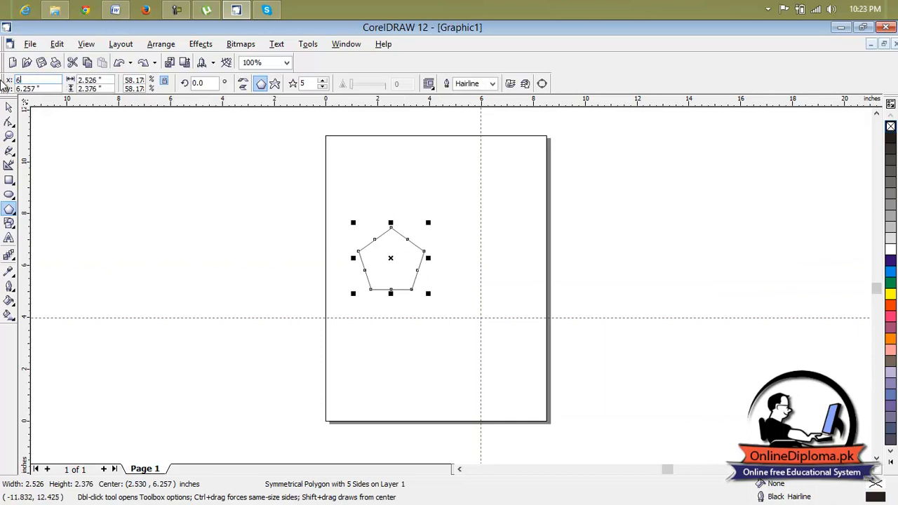
key("Return")
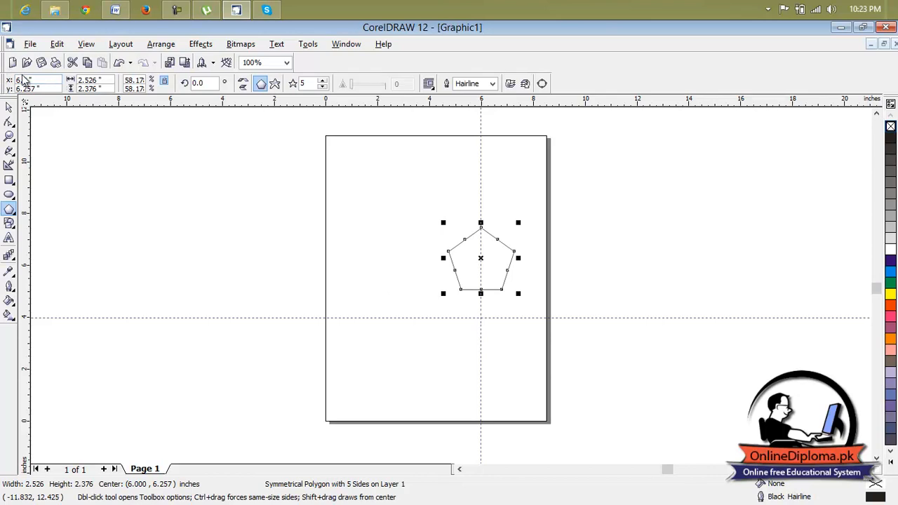
left_click_drag(42, 88, 9, 99)
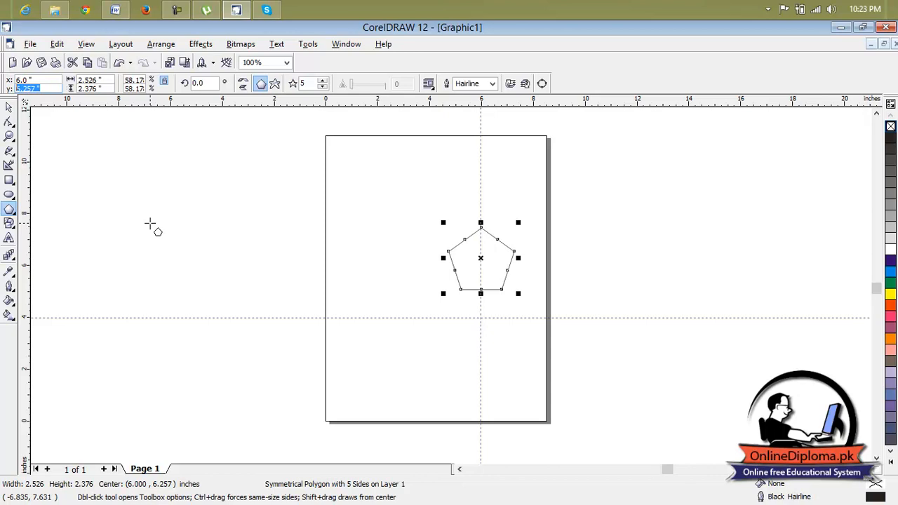
type("4")
key("Return")
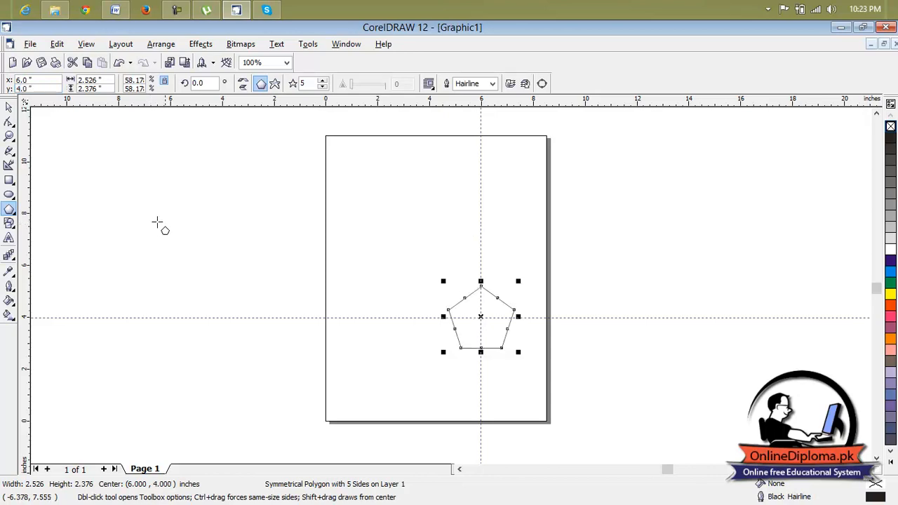
scroll(457, 319, "up", 3)
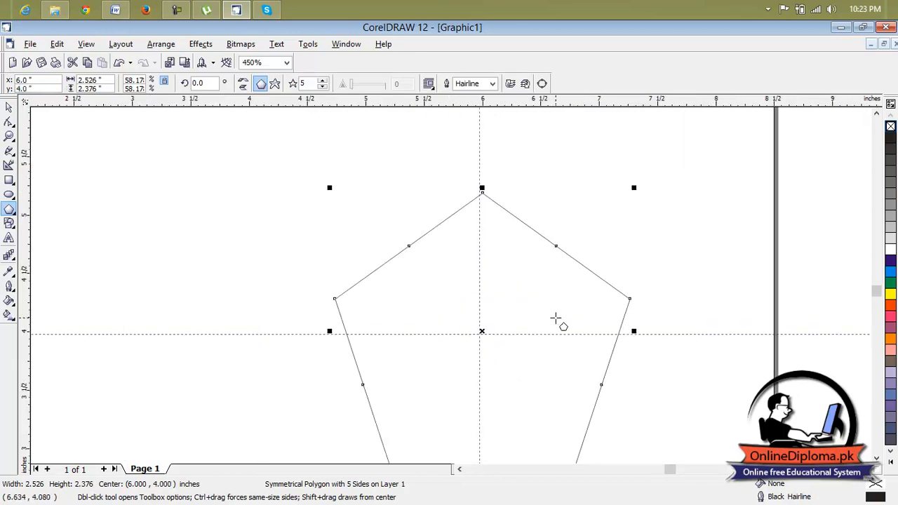
scroll(554, 320, "down", 3)
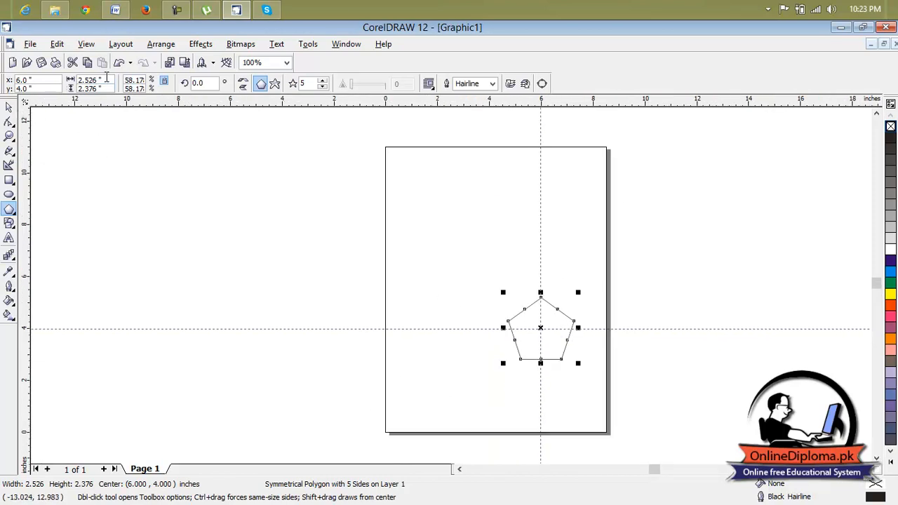
- Set the pentagon's width and height to 5 inches each
left_click(102, 79)
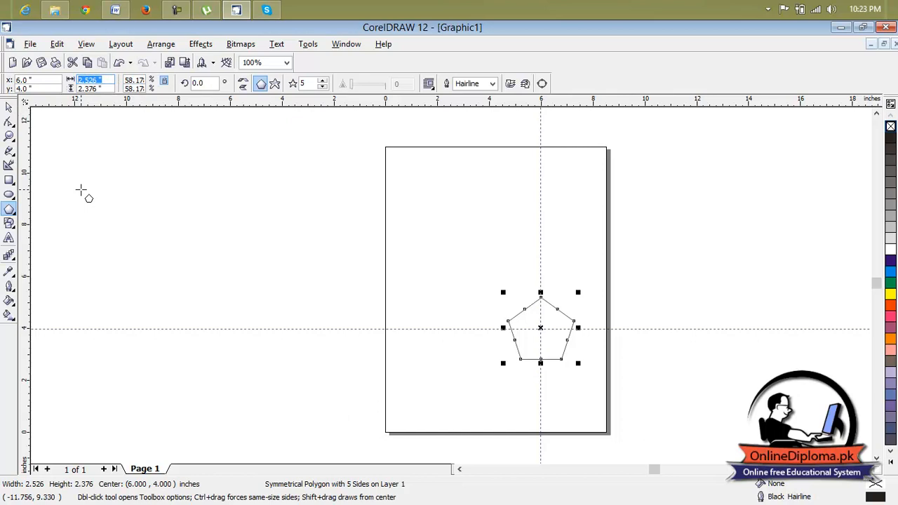
type("5")
key("Return")
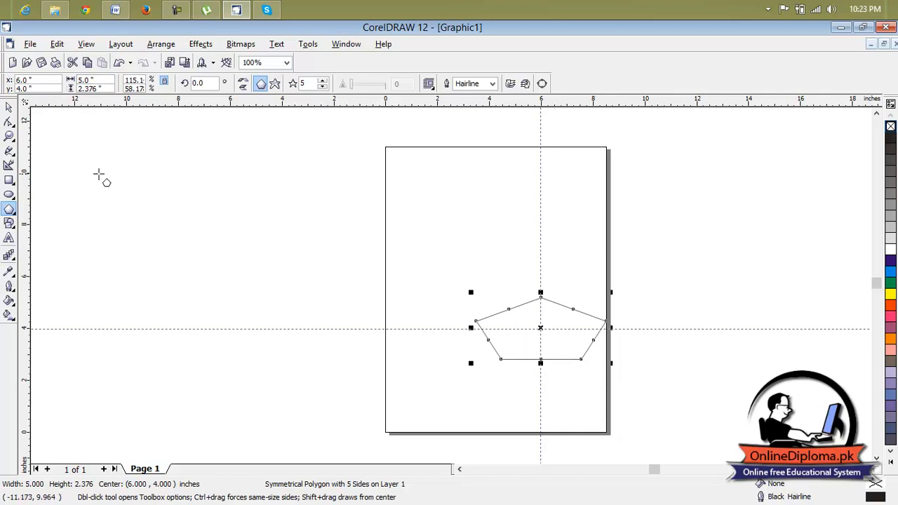
left_click(98, 88)
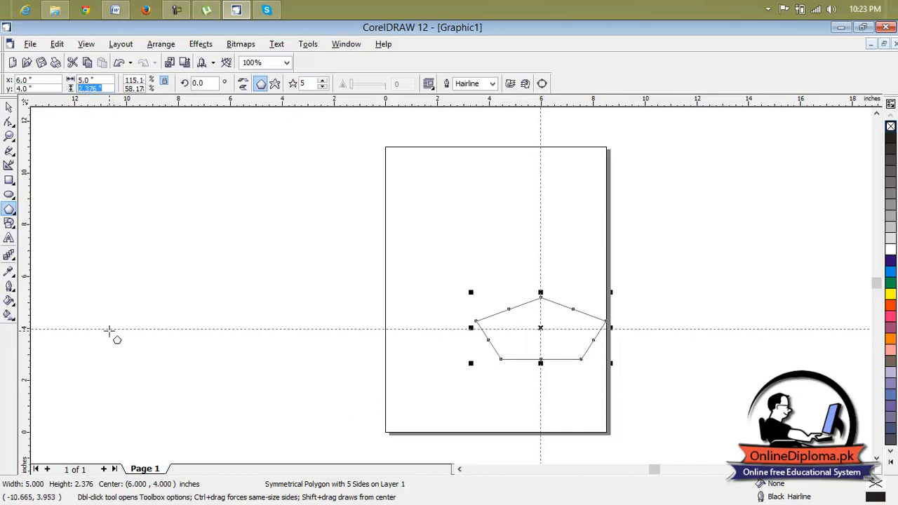
type("5")
key("Return")
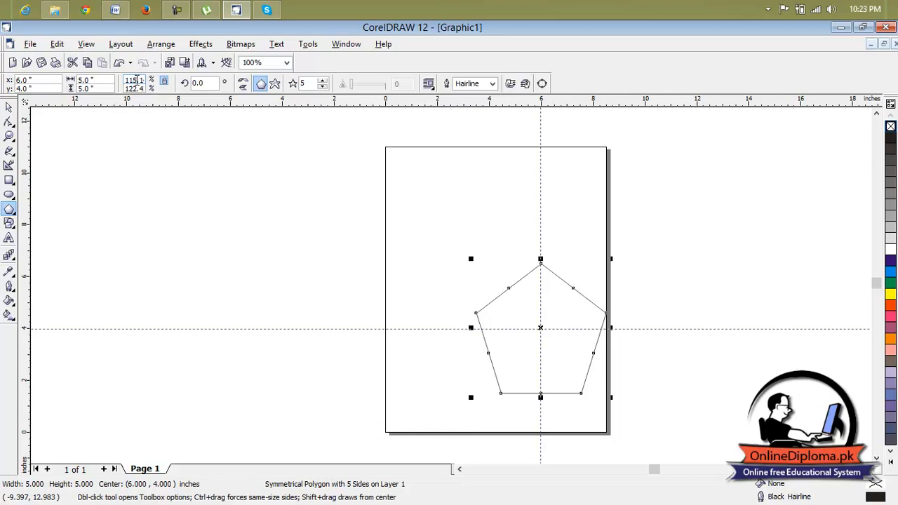
- Try scaling the pentagon horizontally to 200%, and undo the scaling
double_click(133, 79)
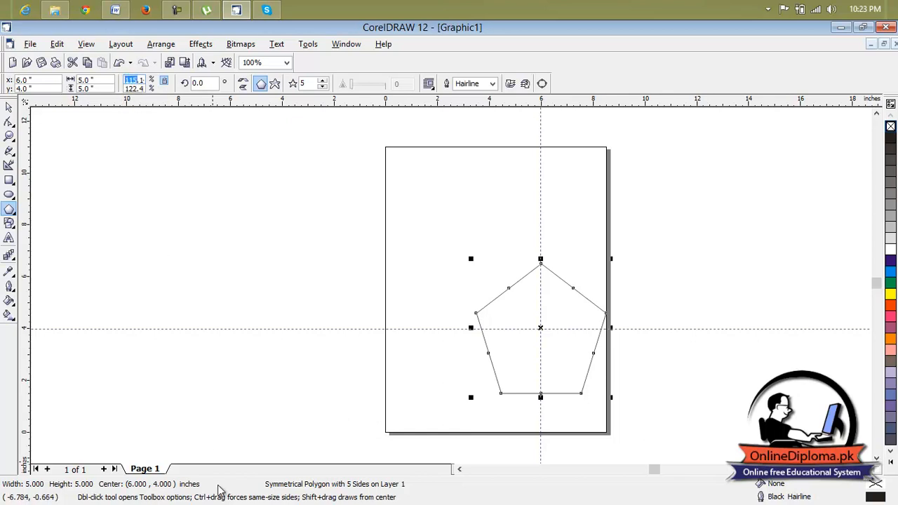
type("200")
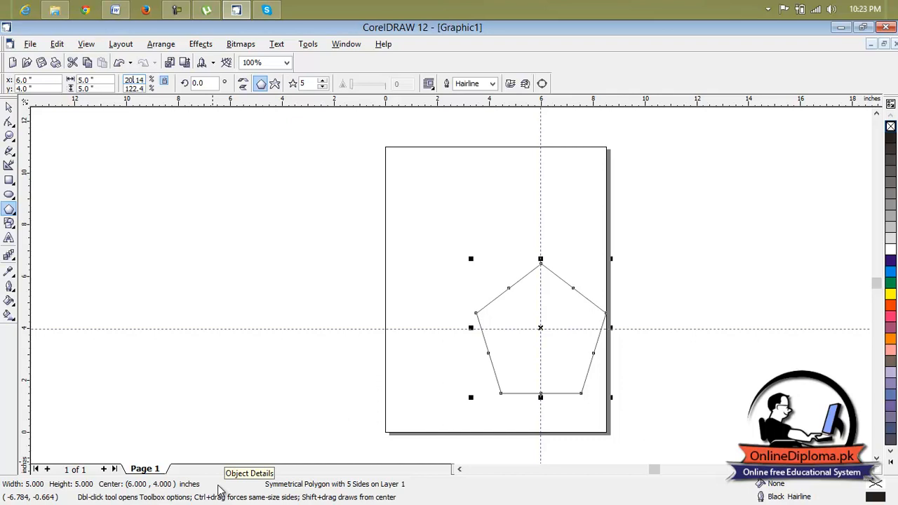
key("Return")
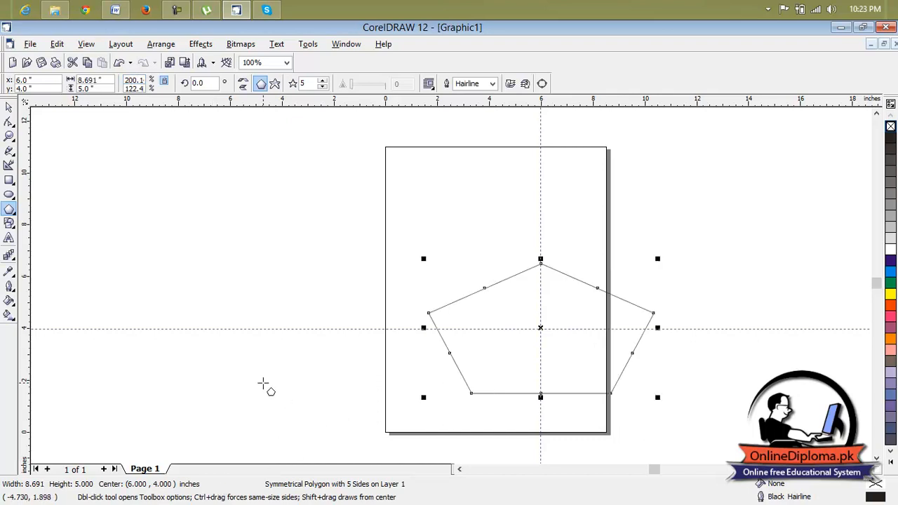
key("ctrl+z")
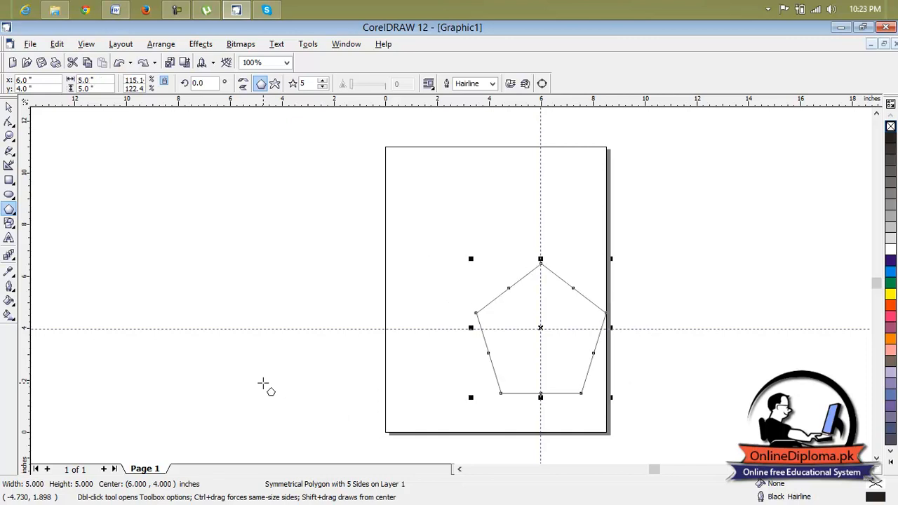
- Rotate the pentagon 45 degrees and move its centre to about X 2.1 and Y 7.49 inches
double_click(208, 80)
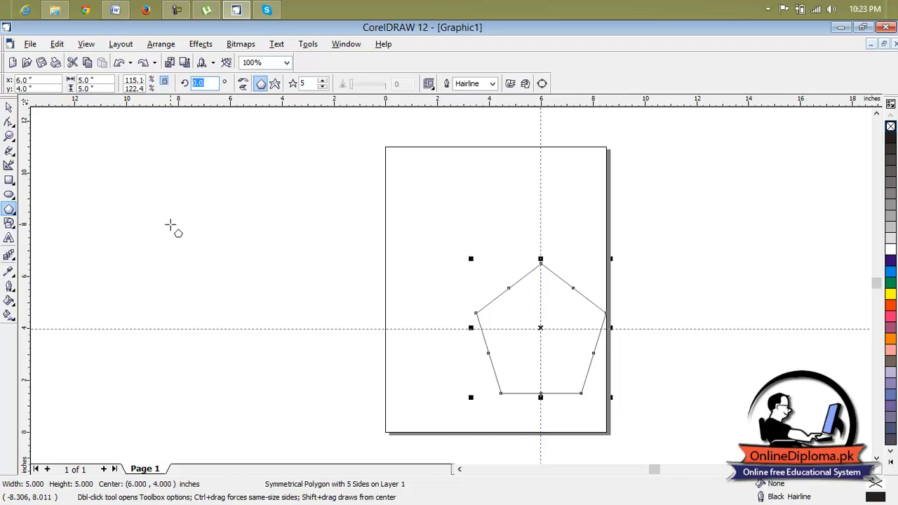
type("45")
key("Return")
left_click_drag(550, 335, 442, 236)
- Delete both guidelines and move the pentagon fully onto the page, centred at about X 3.37 and Y 6.43 inches
left_click(541, 254)
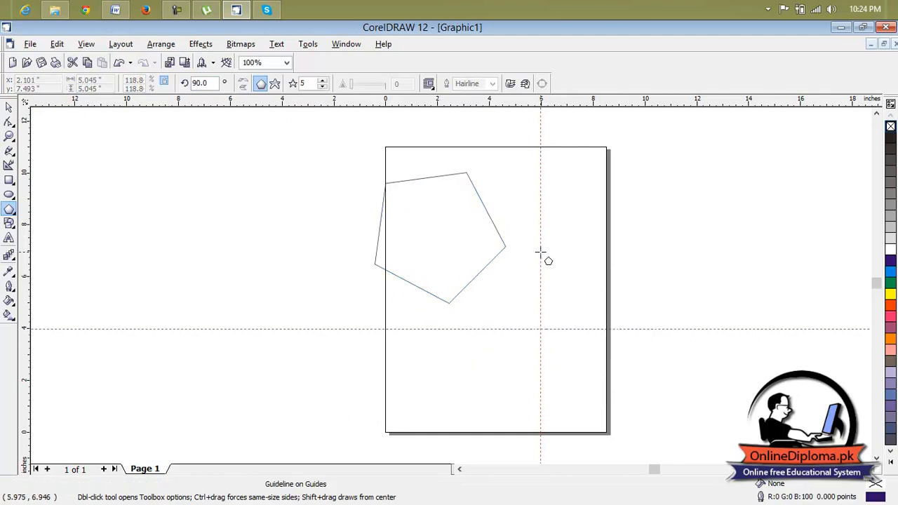
key("Delete")
left_click(536, 327)
key("Delete")
left_click(427, 234)
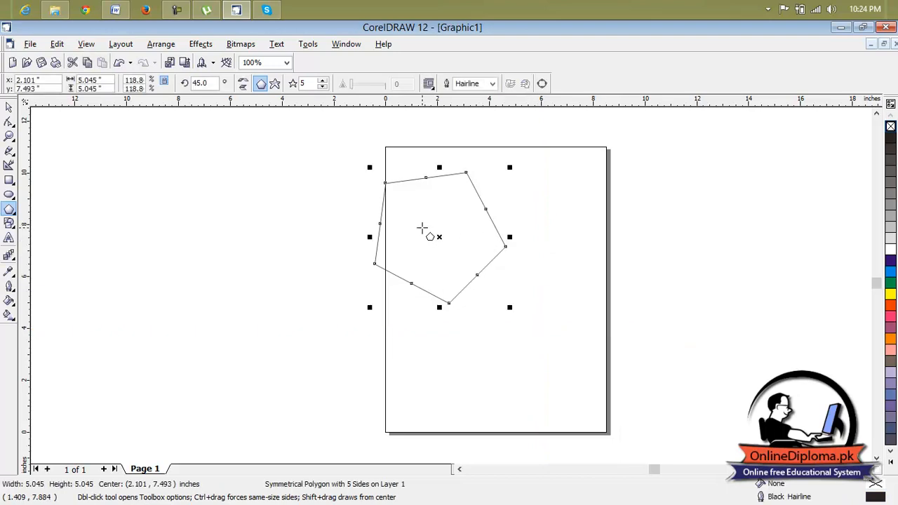
left_click_drag(437, 237, 471, 265)
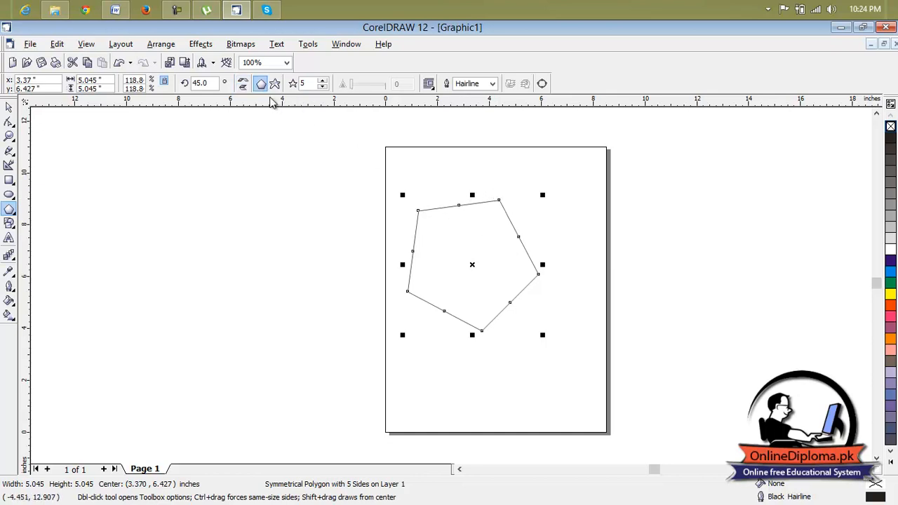
- Try mirroring a duplicate of the pentagon vertically beside the page's lower left edge, and delete the copy
key("ctrl+d")
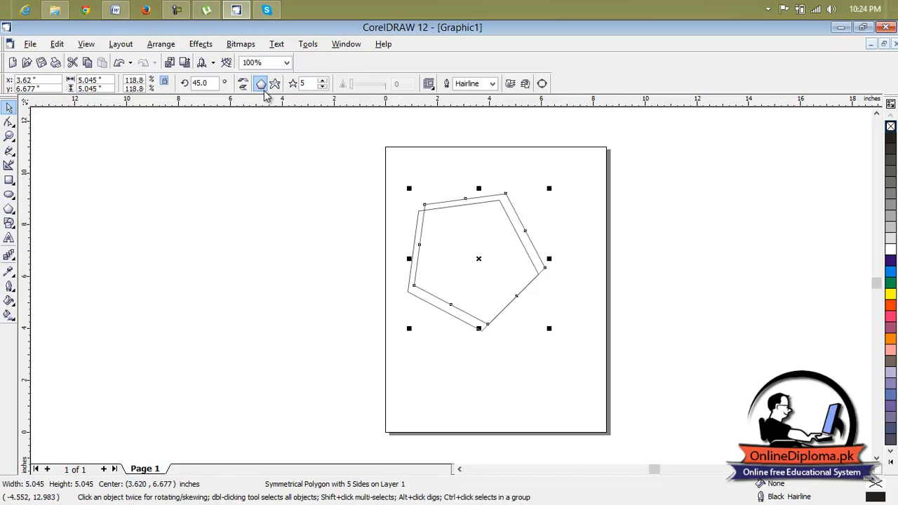
left_click(242, 83)
mouse_move(480, 260)
left_mouse_down()
mouse_move(451, 343)
mouse_move(477, 246)
left_mouse_up()
left_click_drag(479, 251, 421, 362)
left_click(559, 298)
left_click(475, 260)
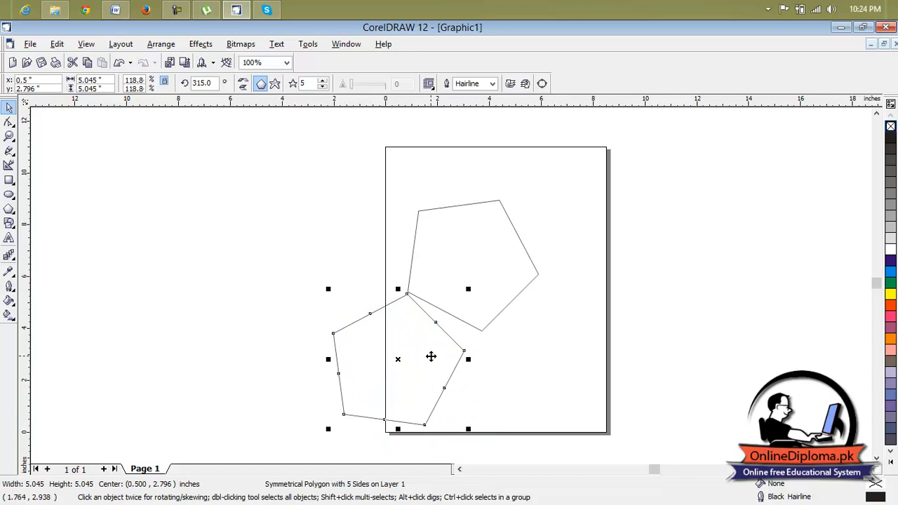
key("Delete")
- Convert the remaining pentagon into a five-pointed star
left_click(473, 261)
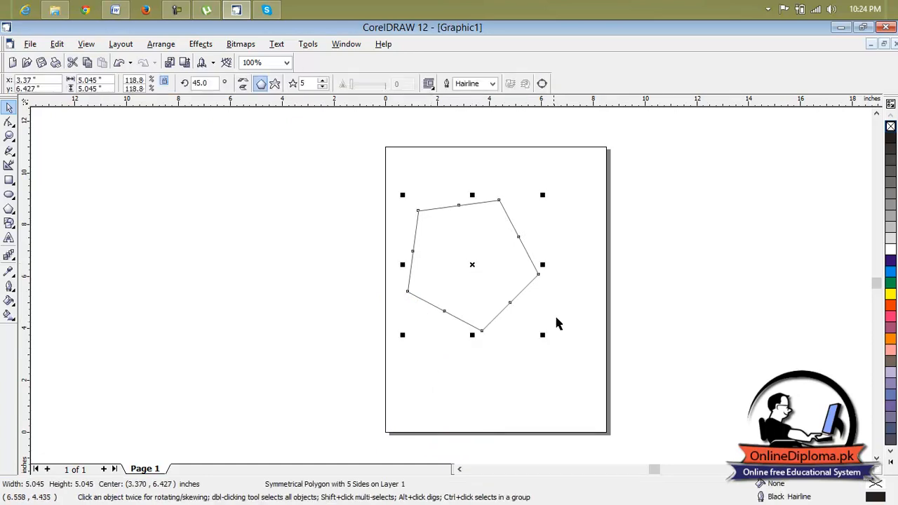
left_click(276, 87)
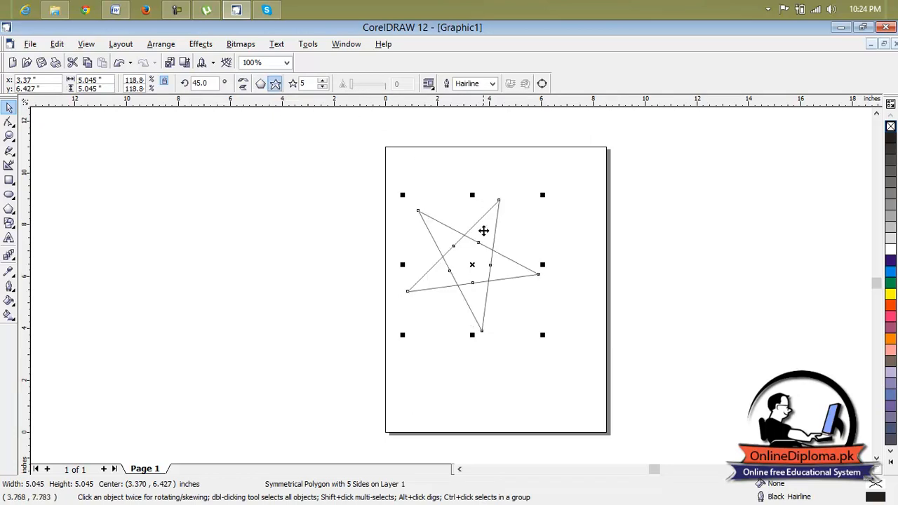
- Increase the star's number of points to 13
scroll(473, 260, "up", 2)
scroll(473, 259, "up", 4)
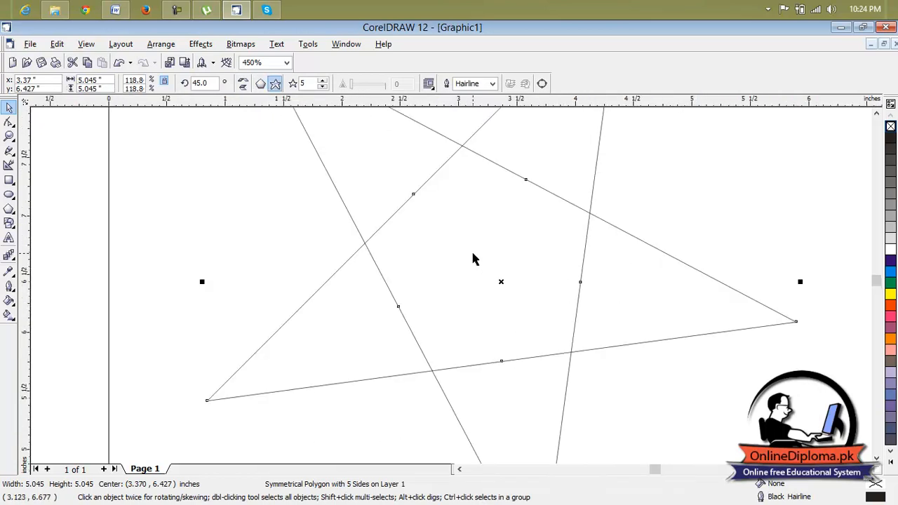
scroll(473, 258, "down", 6)
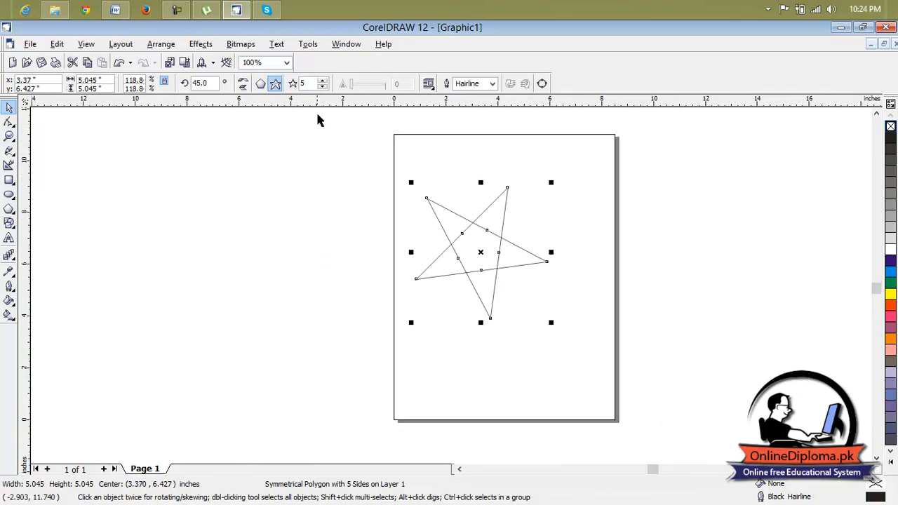
left_click(322, 81)
left_click(322, 81)
left_click(322, 81)
left_click(322, 81)
left_click(323, 81)
left_click(322, 81)
left_click(322, 81)
left_click(323, 80)
scroll(458, 247, "up", 4)
scroll(458, 247, "down", 5)
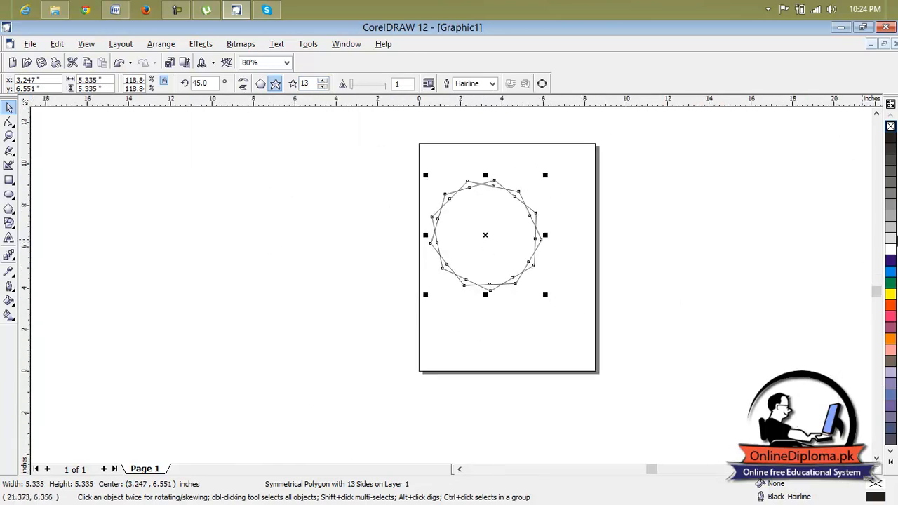
- Fill the 13-pointed star with Blue and give it a Green outline
left_click(890, 261)
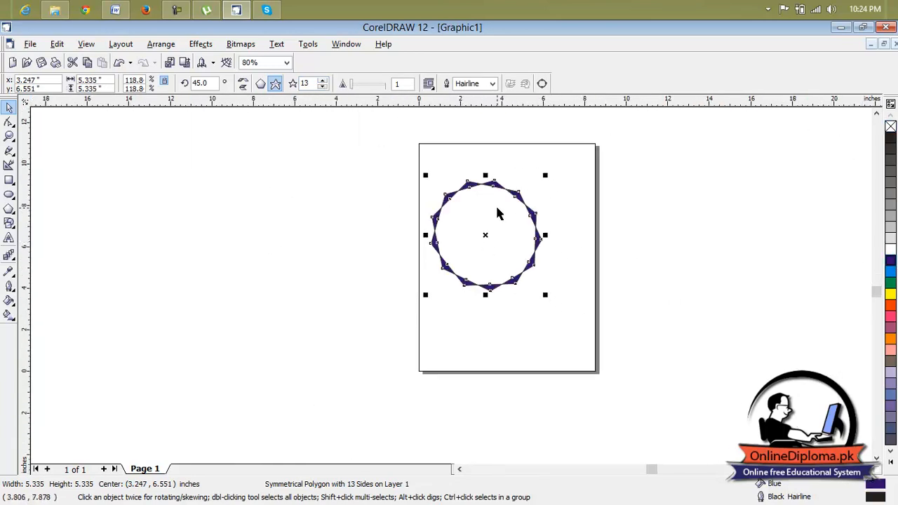
scroll(494, 210, "up", 5)
scroll(469, 191, "up", 1)
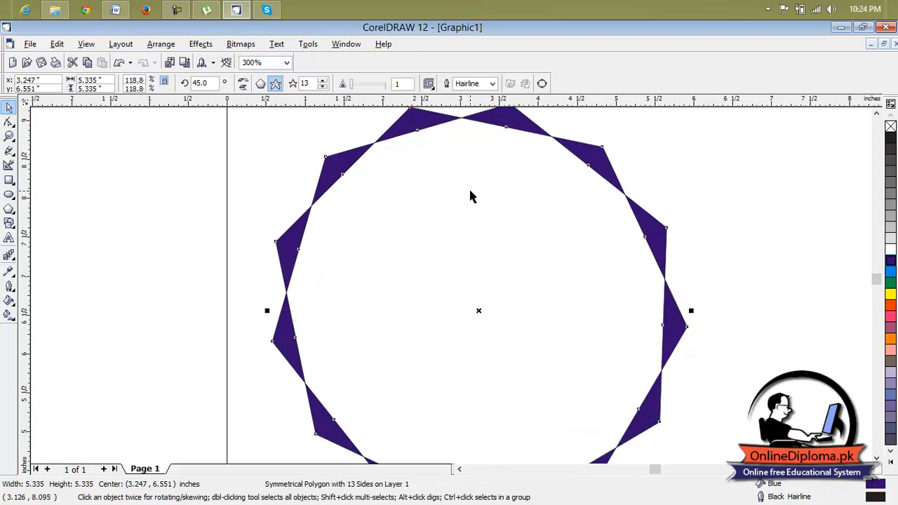
right_click(889, 283)
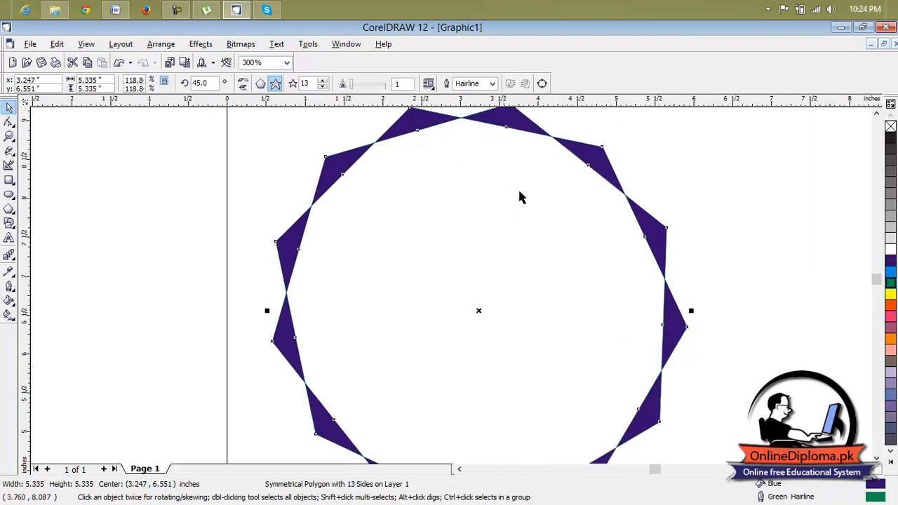
left_click(891, 250)
left_click(893, 261)
scroll(585, 201, "down", 4)
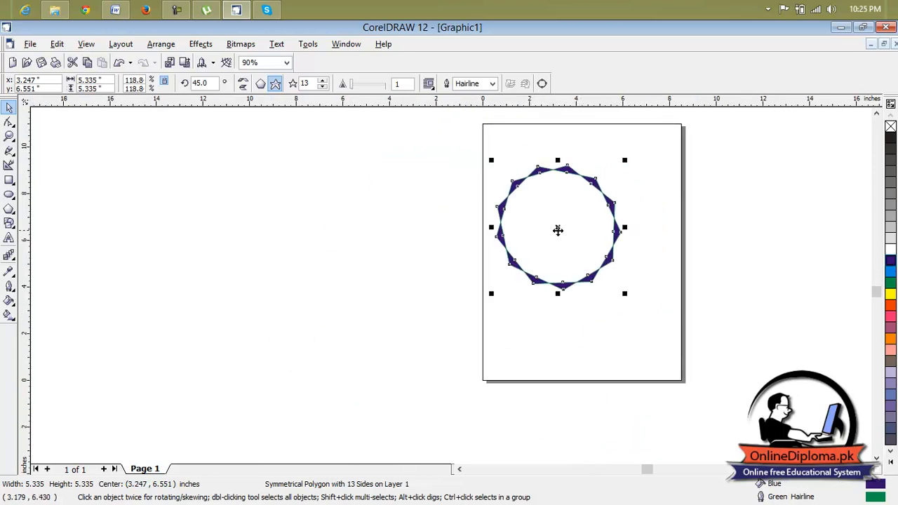
- Delete the 13-pointed star and draw a new pentagon about 4.72 by 3.85 inches on the page
left_click(558, 230)
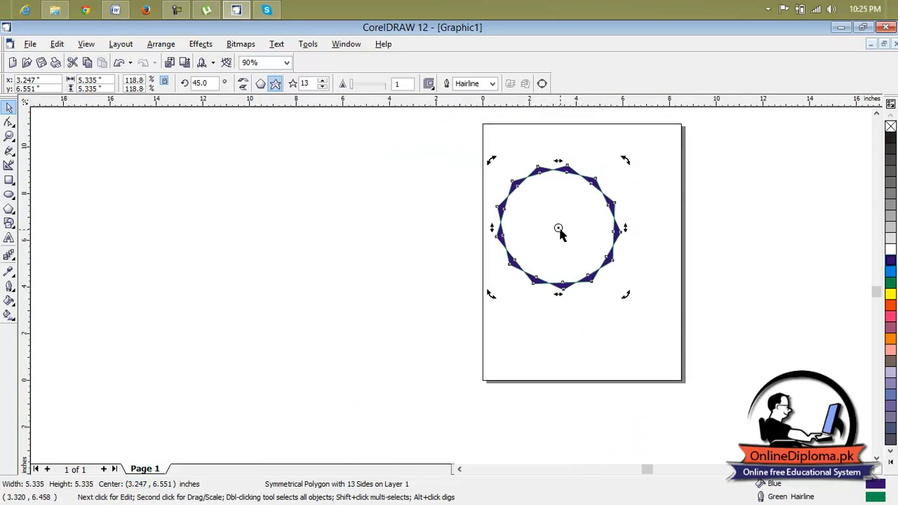
key("Delete")
left_click(9, 209)
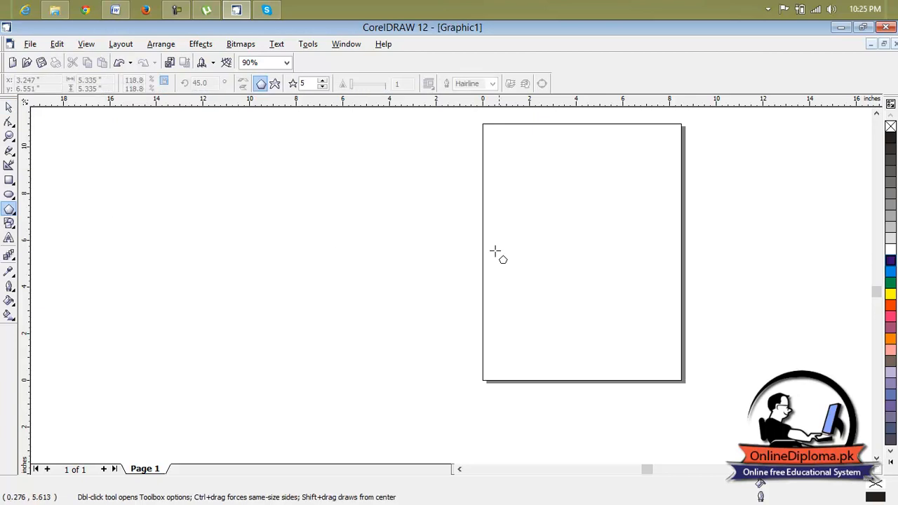
left_click_drag(500, 202, 618, 299)
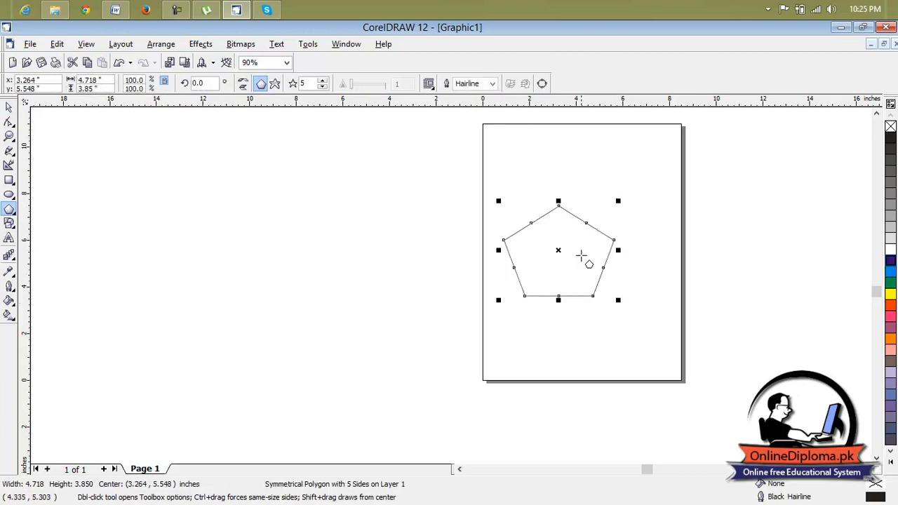
- Try converting the pentagon into a star with a Cyan fill, and undo both changes
left_click(274, 84)
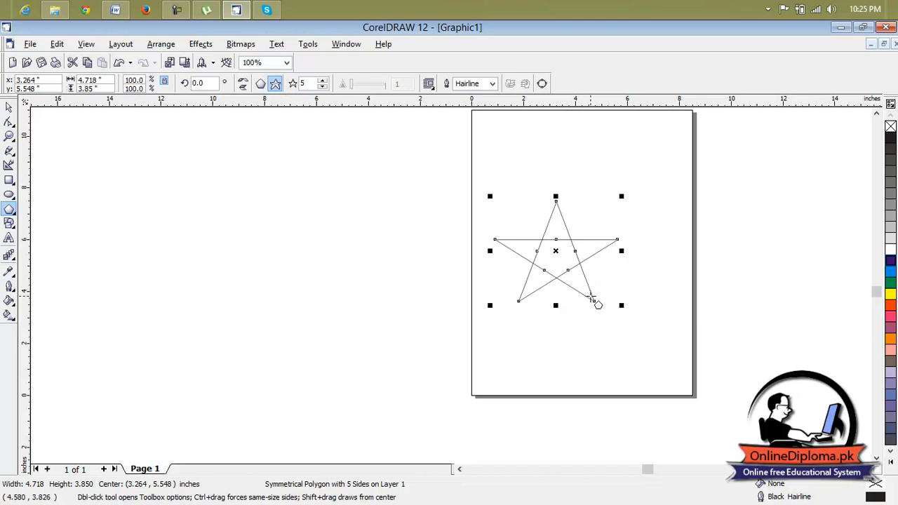
left_click_drag(623, 253, 623, 253)
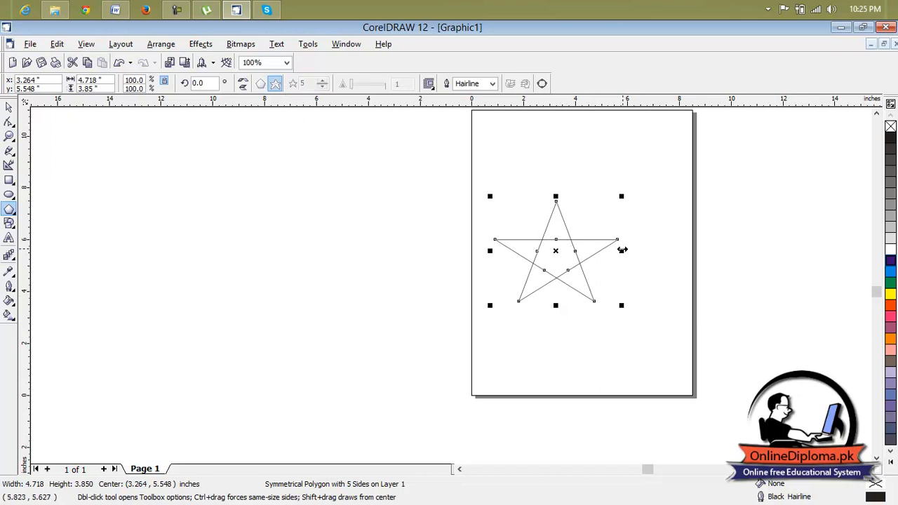
left_click(8, 108)
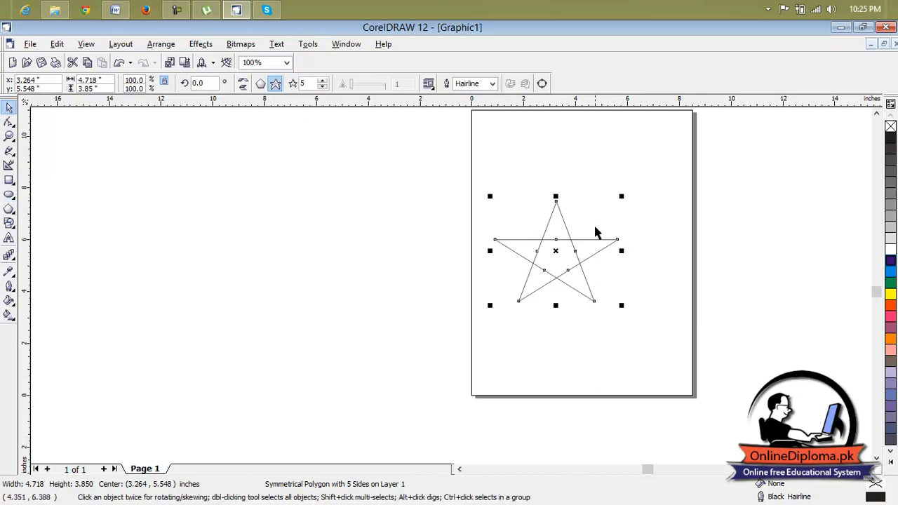
left_click(891, 275)
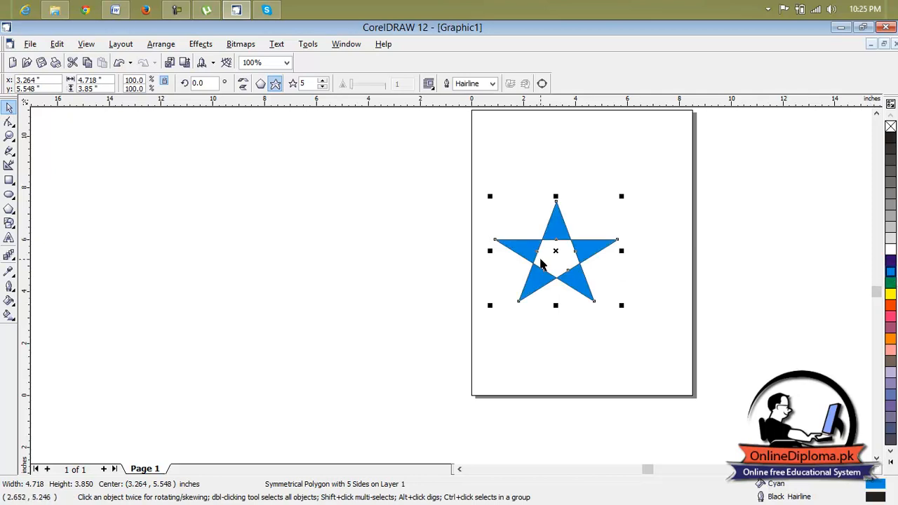
scroll(555, 232, "up", 4)
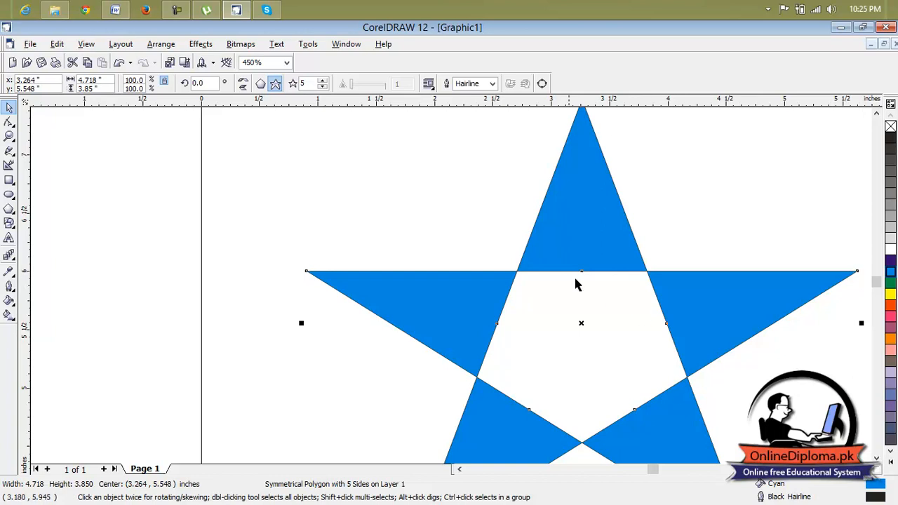
scroll(548, 284, "down", 2)
scroll(635, 325, "down", 2)
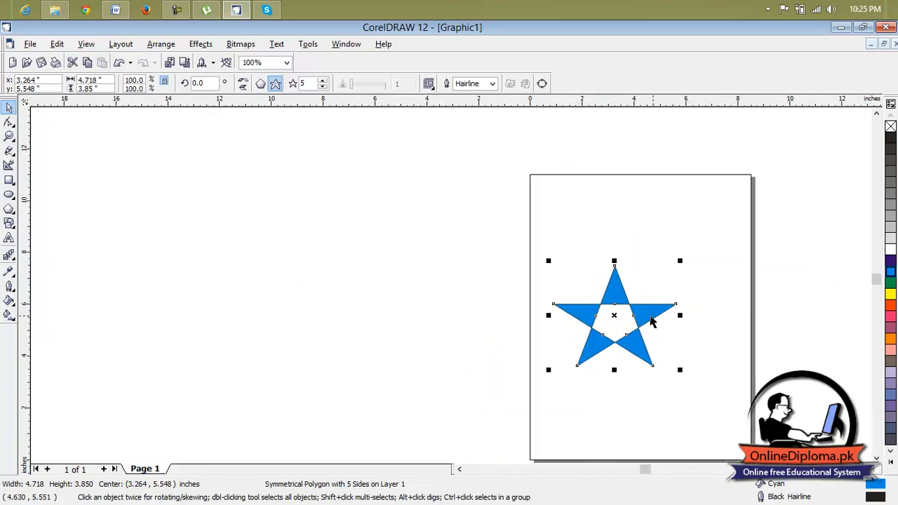
key("ctrl+z")
key("ctrl+z")
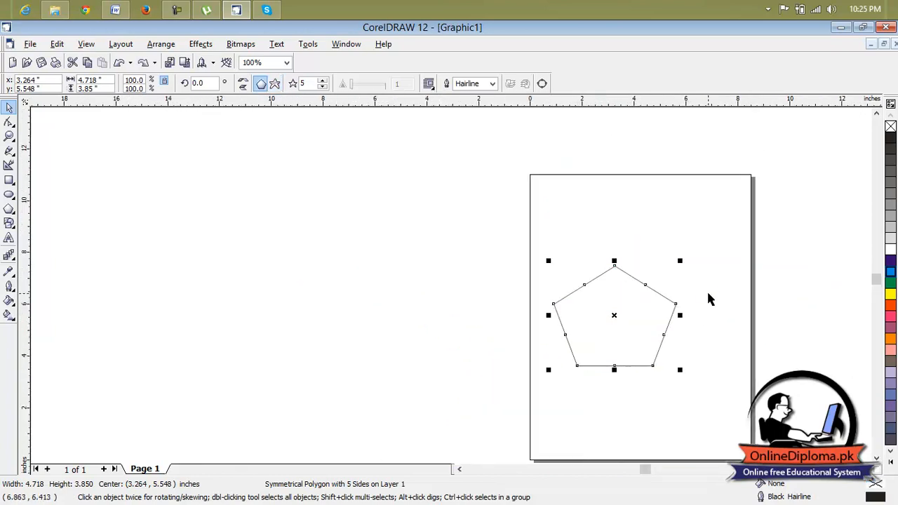
- Use the Shape tool to pull the pentagon's upper right mid-side node inward to about X 3.79, Y 5.90 inches, forming a star
left_click(8, 123)
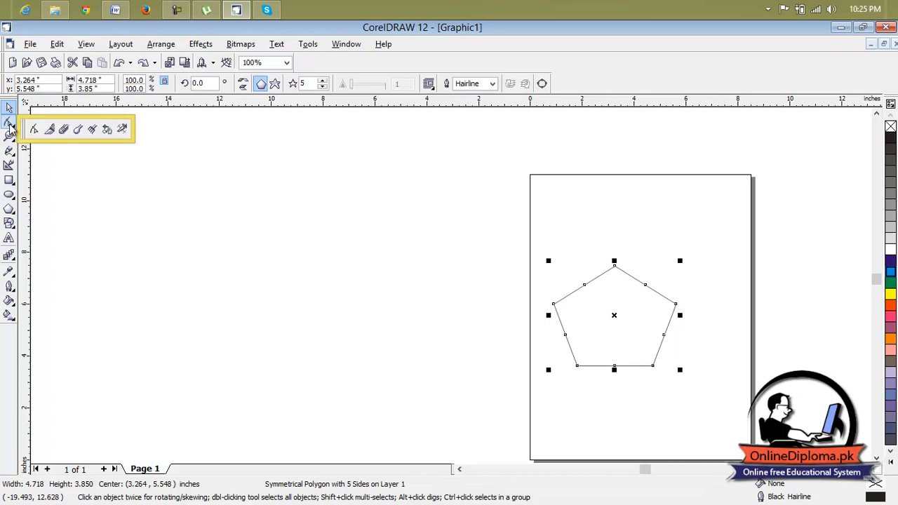
left_click(34, 130)
scroll(641, 285, "up", 2)
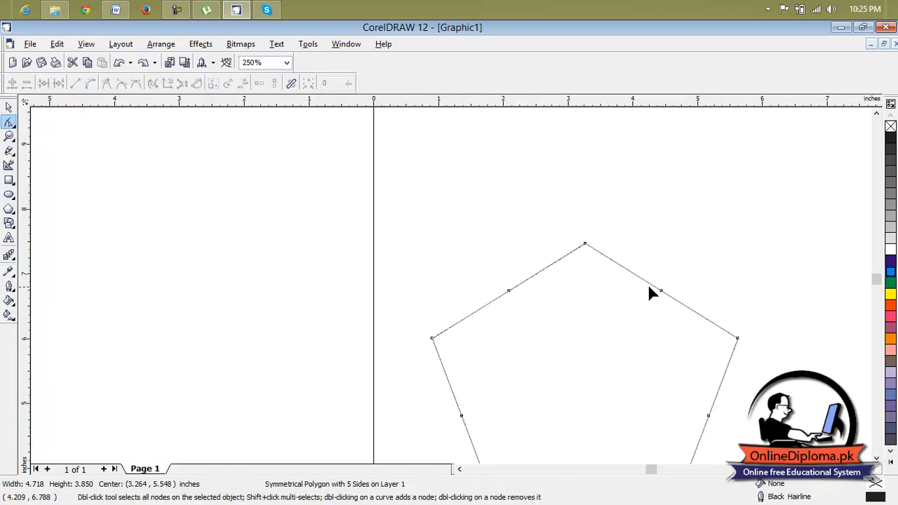
left_click_drag(662, 291, 618, 345)
scroll(646, 366, "down", 2)
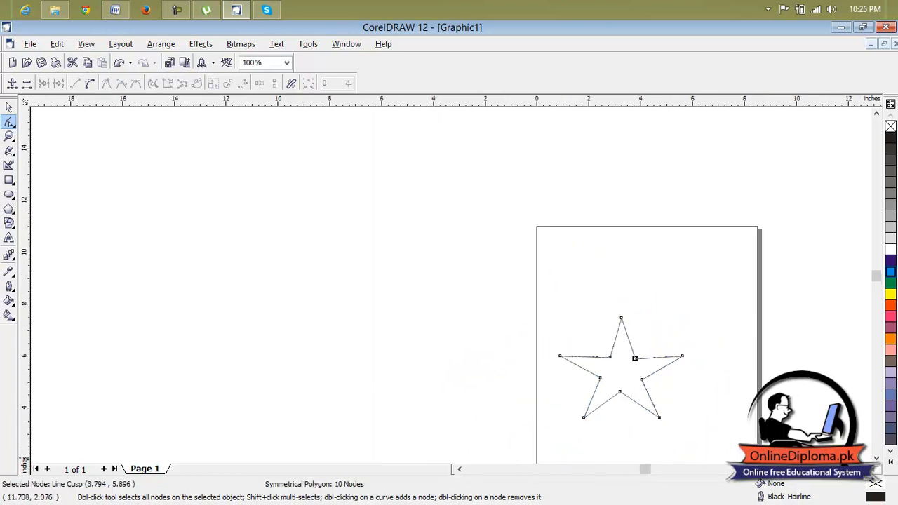
- Fill the reshaped star with Magenta
left_click(877, 459)
left_click(877, 460)
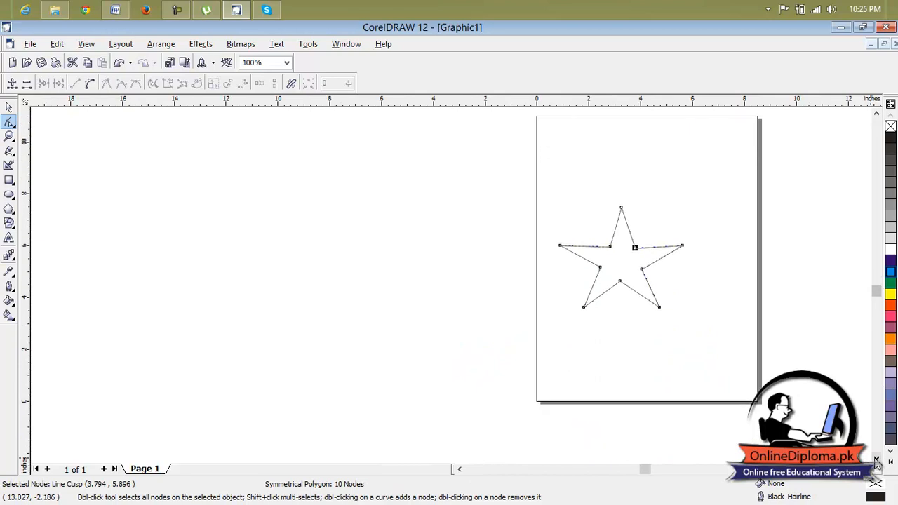
left_click(891, 317)
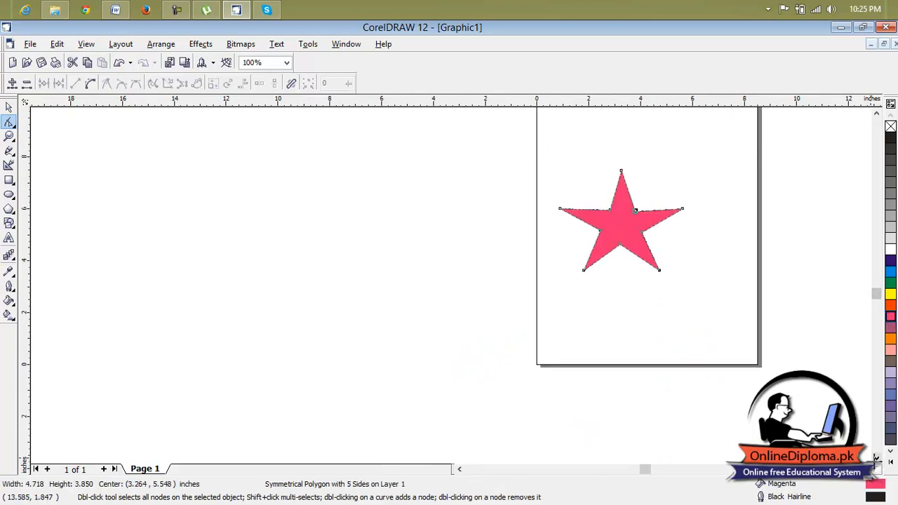
left_click(868, 480)
left_click(869, 479)
scroll(381, 224, "up", 2)
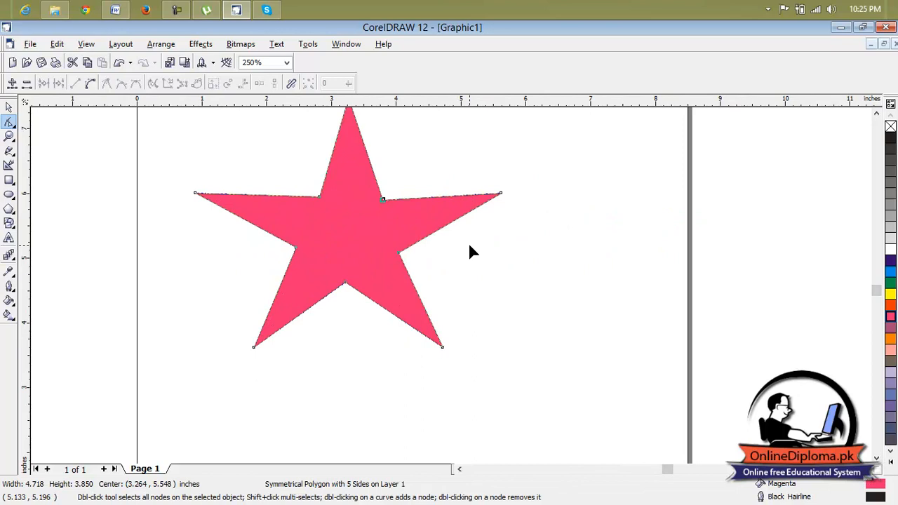
- Try duplicating the magenta star with an offset, and undo the duplicate
key("space")
key("ctrl+d")
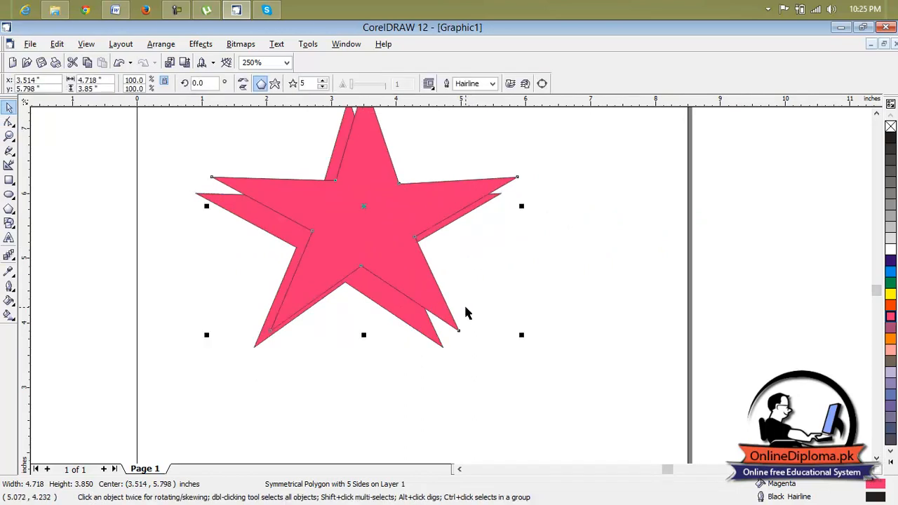
key("ctrl+z")
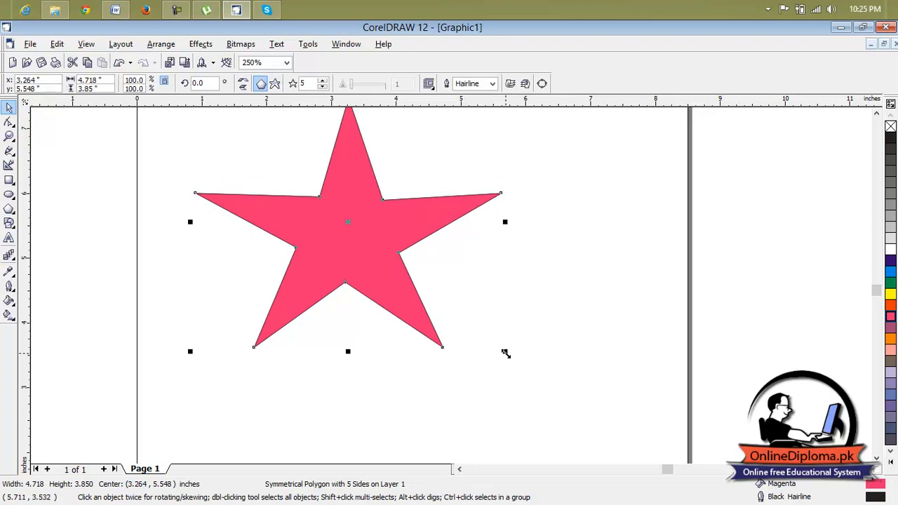
- Make a smaller concentric copy of the star, about 3.18 by 2.59 inches, and fill it with Cyan
left_click_drag(505, 353, 465, 313)
left_click(891, 272)
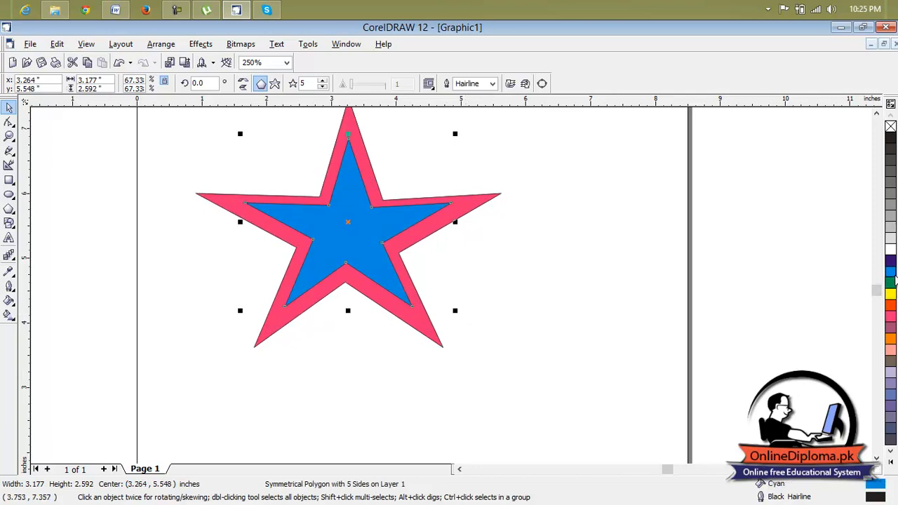
left_click(494, 249)
scroll(441, 235, "down", 3)
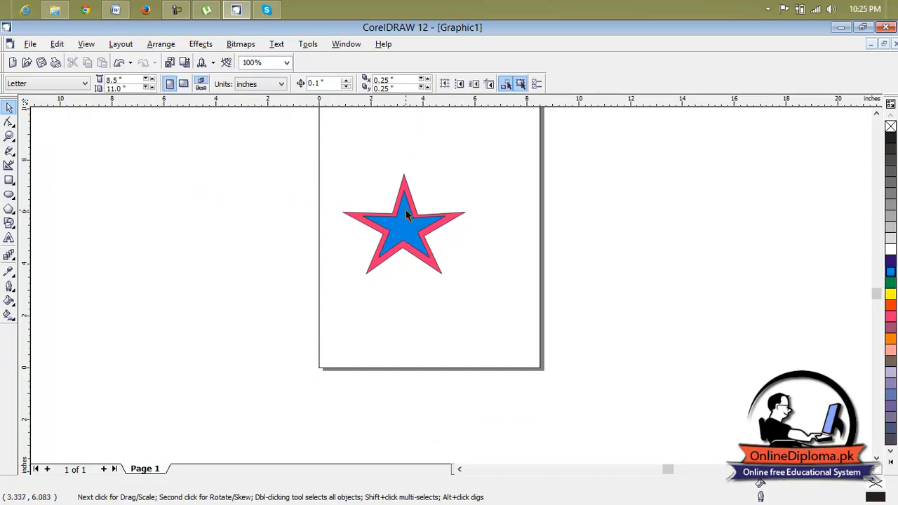
- Reshape the magenta star into long thin spikes by pulling its inner nodes far outward and its former tips in near the centre
scroll(405, 209, "down", 1)
scroll(453, 212, "down", 1)
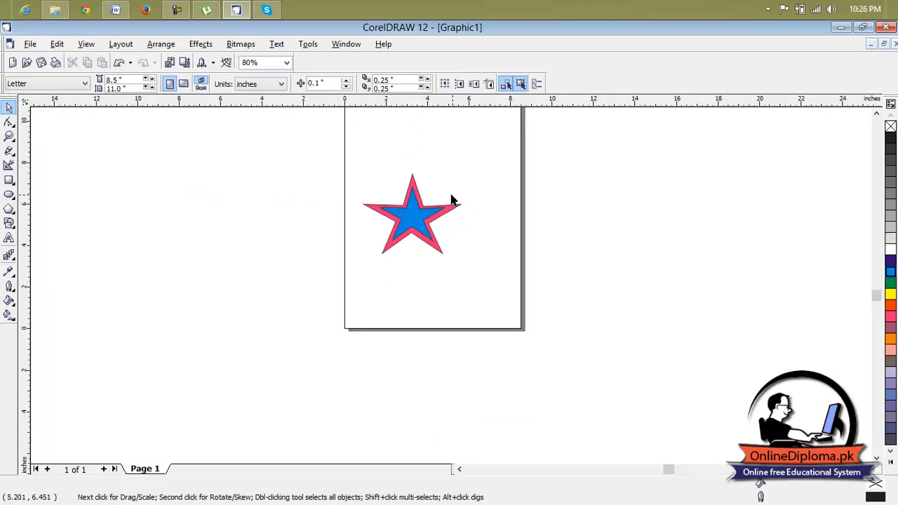
left_click(434, 214)
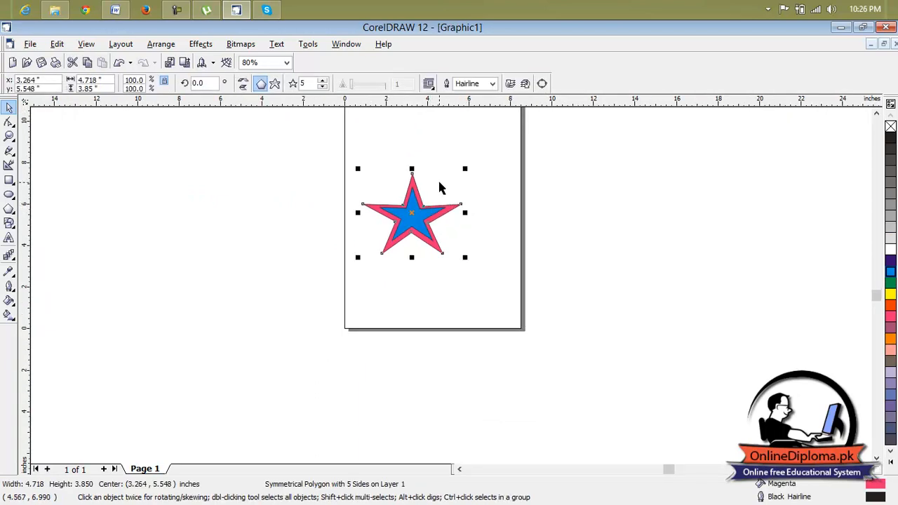
scroll(438, 185, "up", 2)
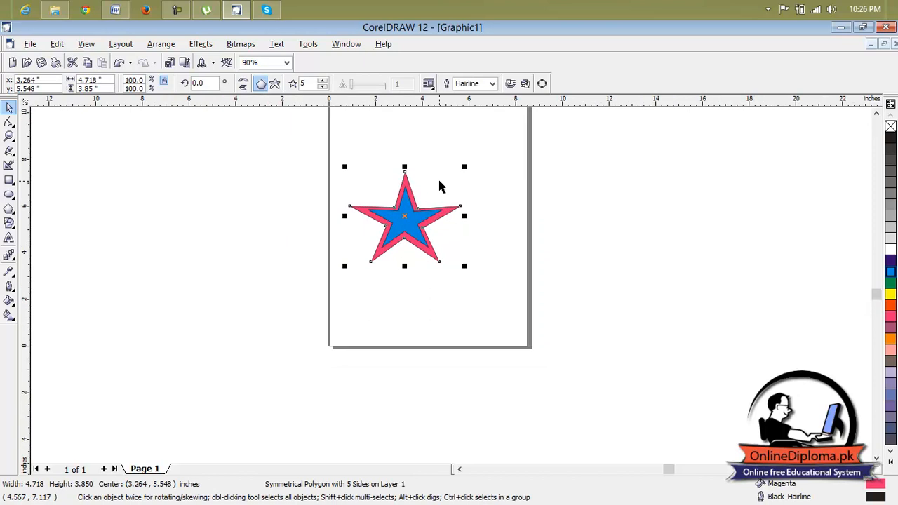
left_click(14, 127)
left_click(21, 128)
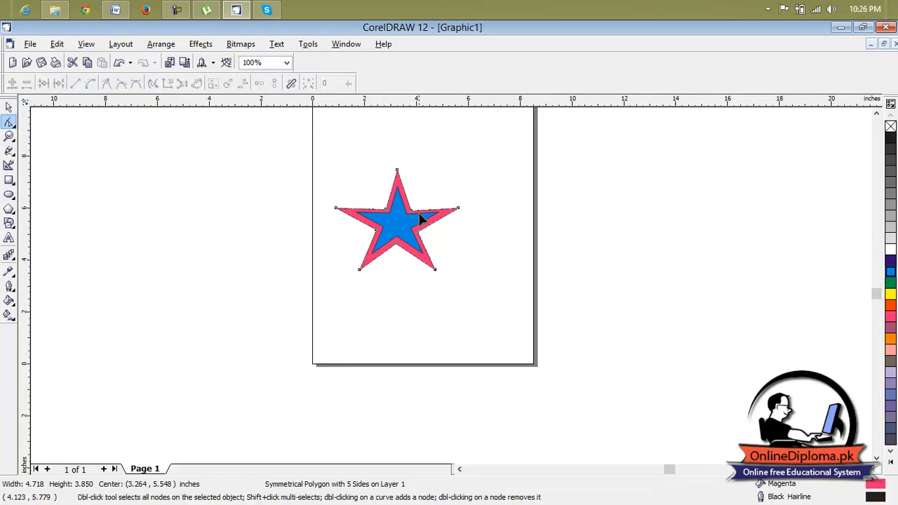
left_click_drag(412, 216, 490, 139)
scroll(489, 204, "down", 1)
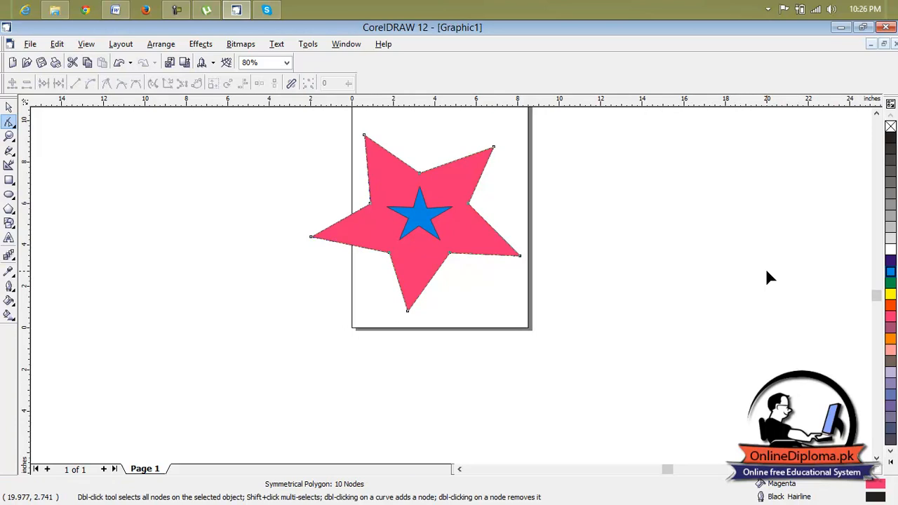
left_click_drag(419, 172, 421, 209)
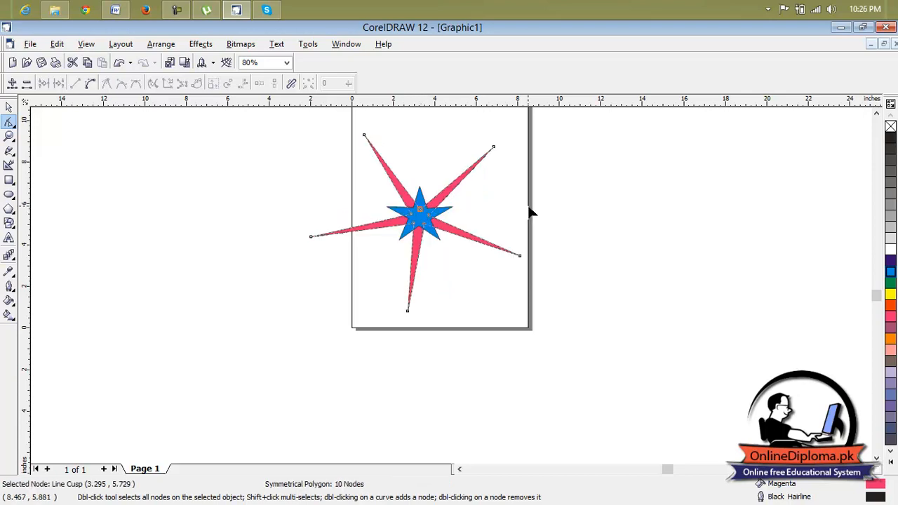
- Stretch the cyan star into long spikes by pulling its lower right tip outward to about X 5.46, Y 1.99 inches
scroll(463, 207, "up", 3)
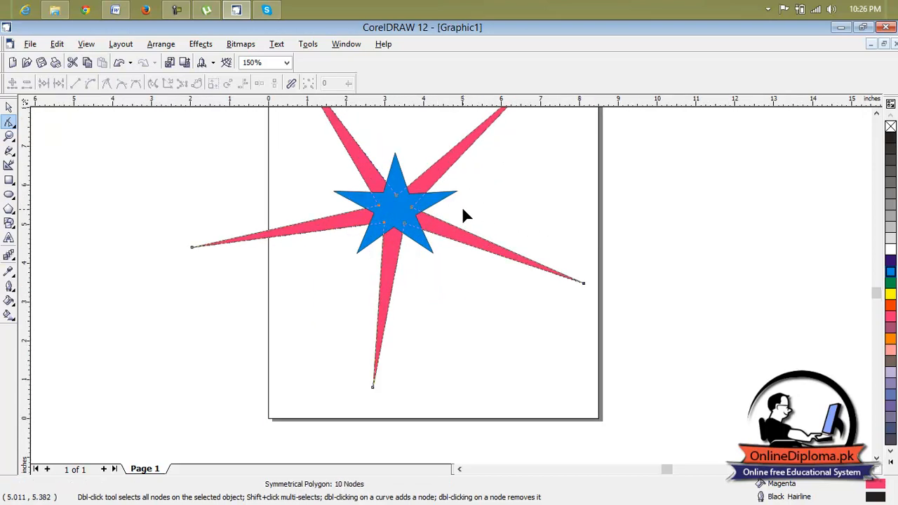
left_click(423, 196)
left_click_drag(433, 254, 481, 343)
scroll(469, 241, "down", 2)
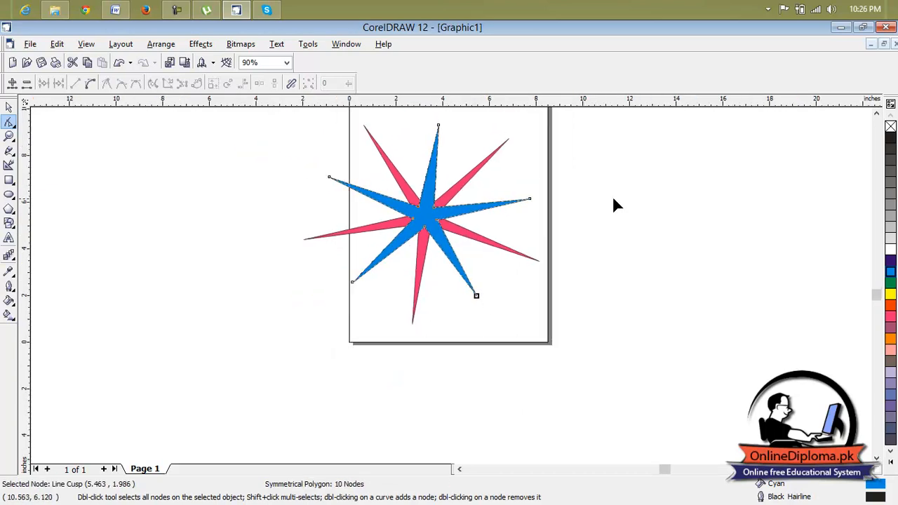
- Increase the cyan star's number of points to 14
left_click(877, 113)
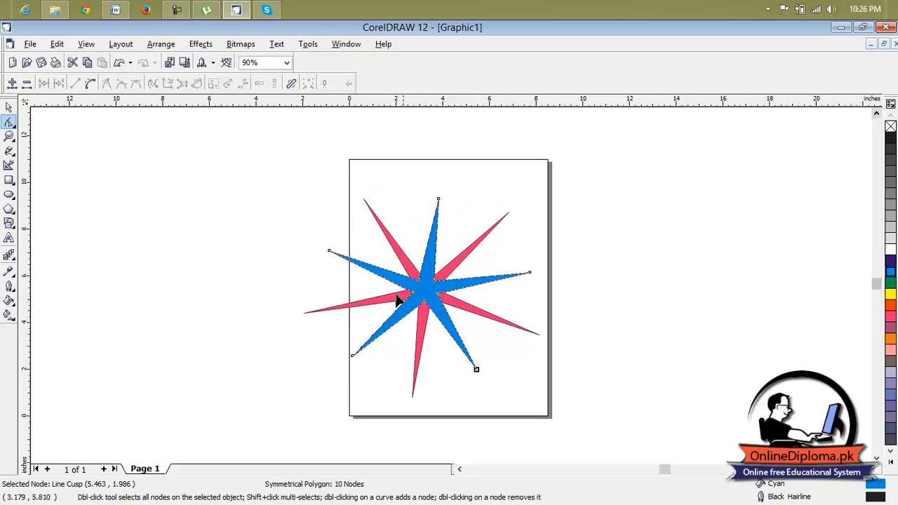
left_click(876, 458)
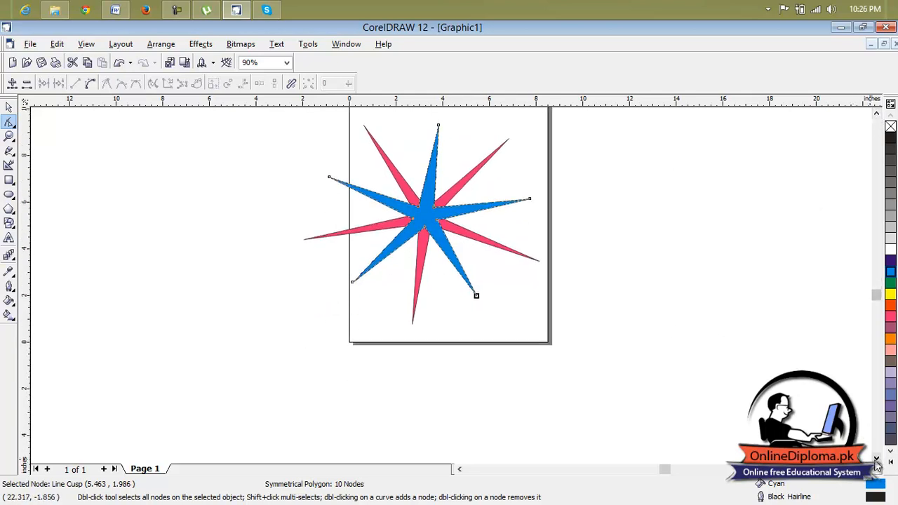
left_click(10, 208)
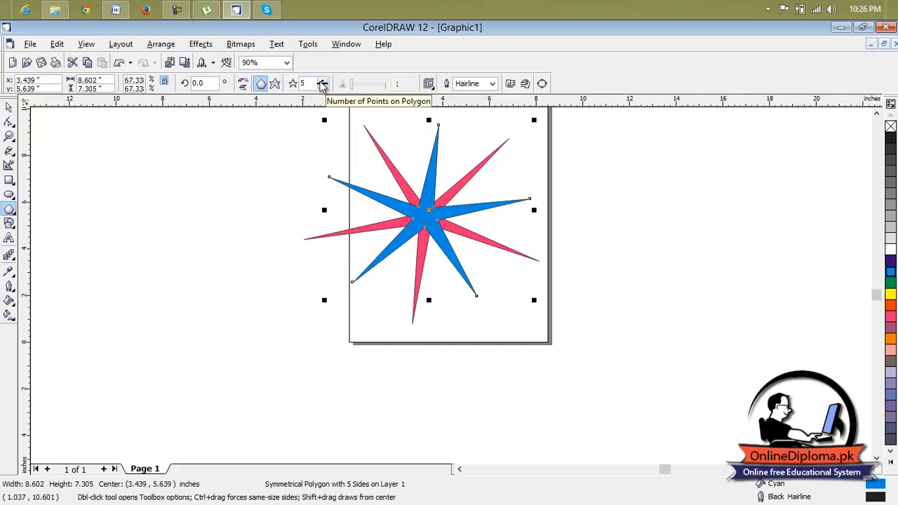
left_click(323, 81)
left_click(323, 80)
left_click(323, 81)
left_click(323, 80)
left_click(323, 81)
left_click(323, 80)
left_click(322, 81)
left_click(322, 80)
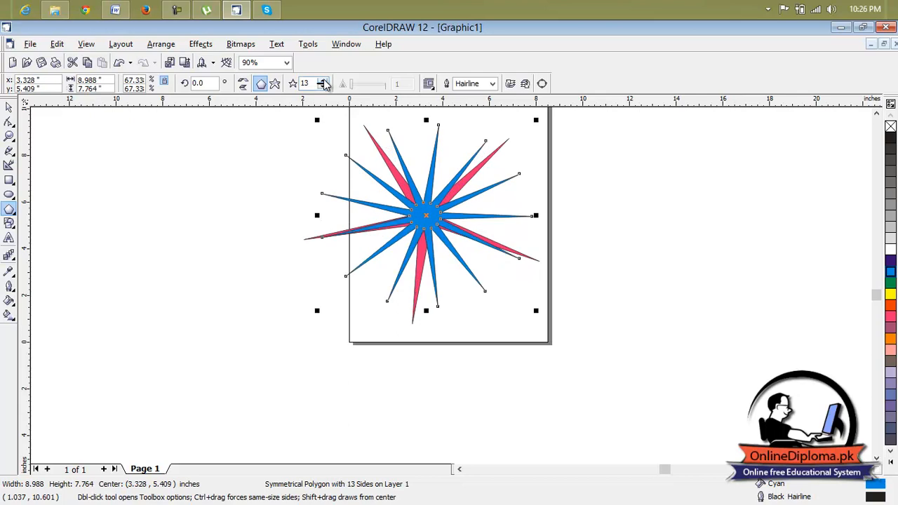
left_click(322, 81)
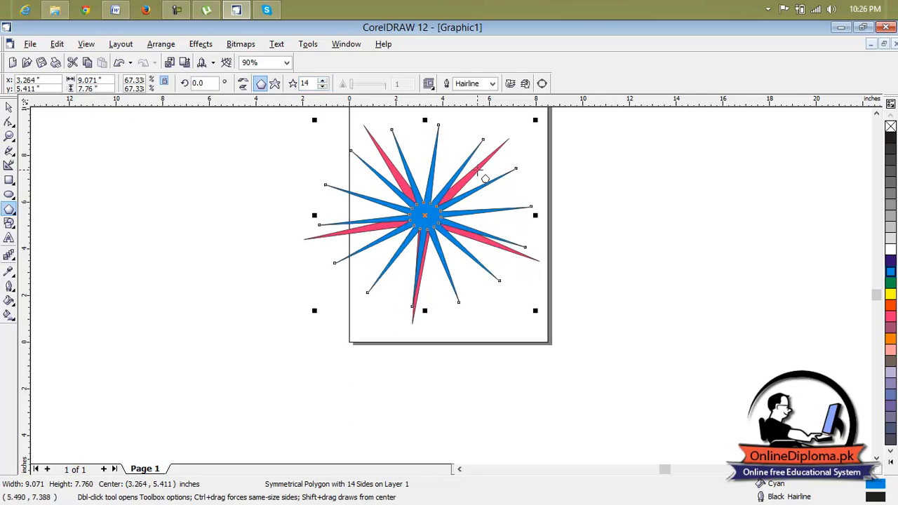
- Select the magenta star behind the cyan one and increase its number of points to 15
left_click(482, 179)
left_click(324, 81)
left_click(324, 82)
left_click(324, 81)
left_click(323, 82)
left_click(323, 82)
left_click(323, 82)
left_click(323, 81)
left_click(323, 81)
left_click(325, 84)
left_click(325, 84)
scroll(492, 161, "up", 3)
scroll(436, 208, "down", 3)
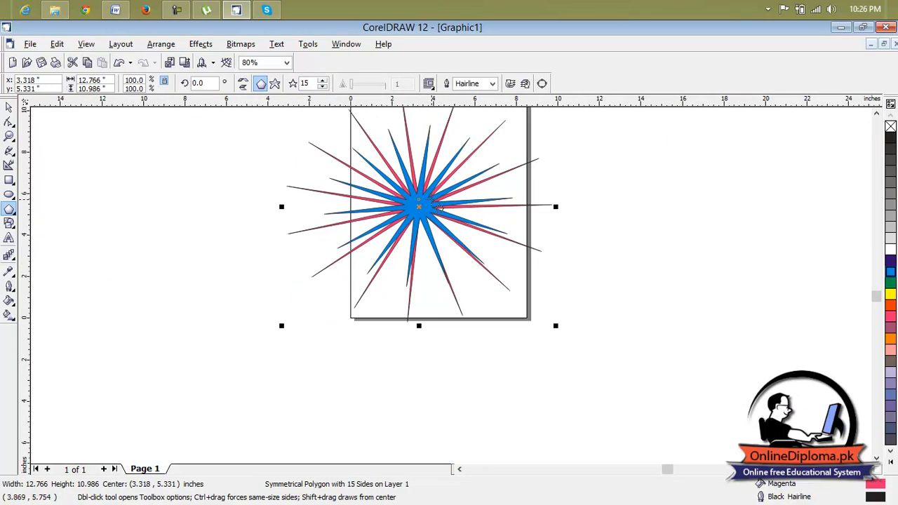
scroll(428, 208, "up", 1)
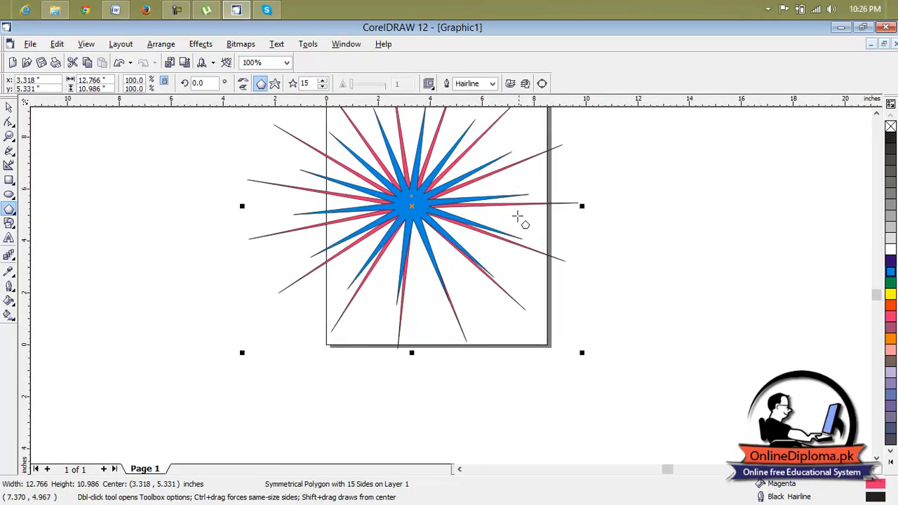
left_click(877, 113)
left_click(877, 112)
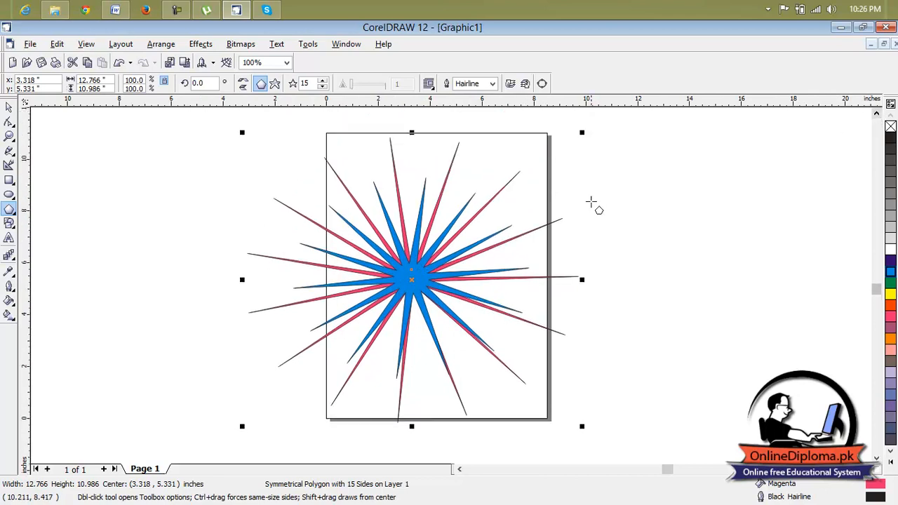
scroll(593, 203, "down", 1)
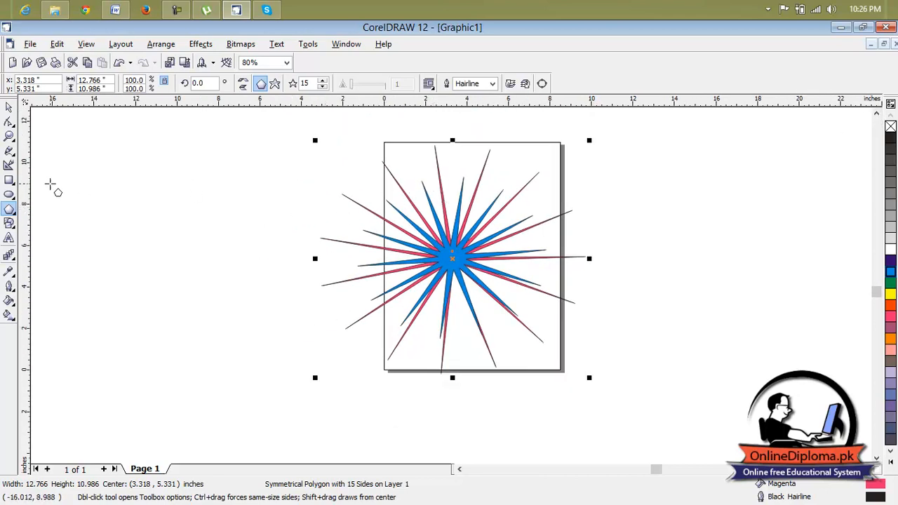
- Delete the cyan star and the magenta star to clear the page
left_click(11, 106)
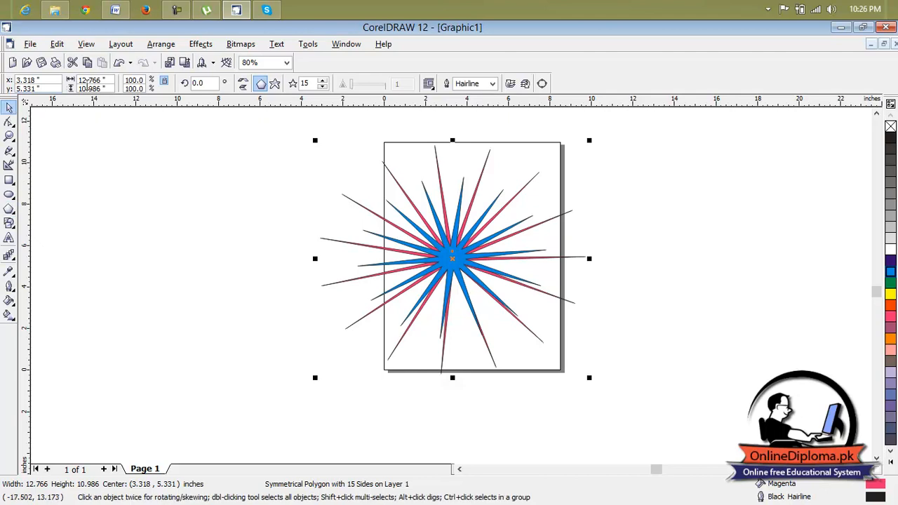
left_click_drag(630, 166, 349, 371)
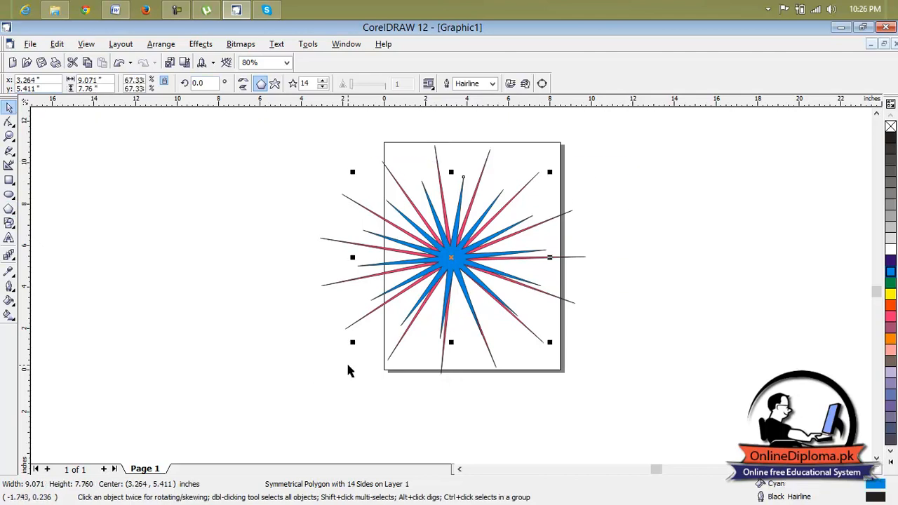
key("Delete")
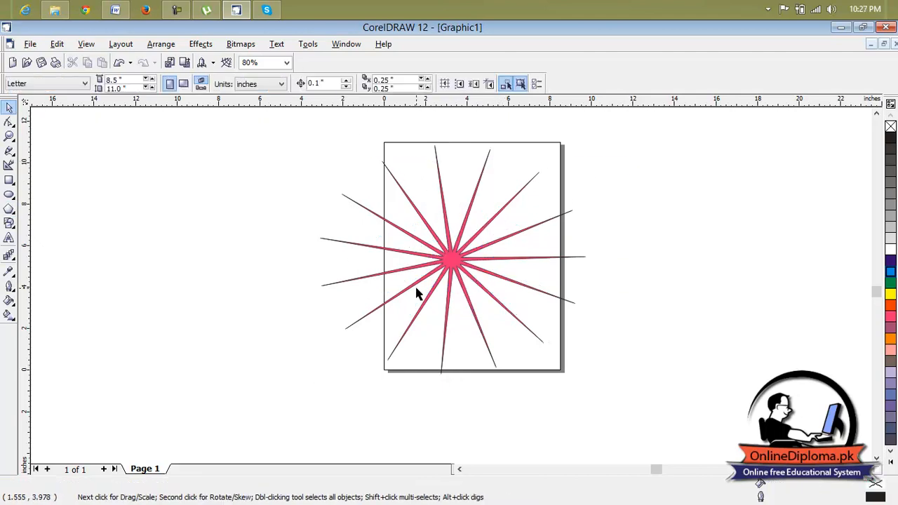
left_click(453, 272)
key("Delete")
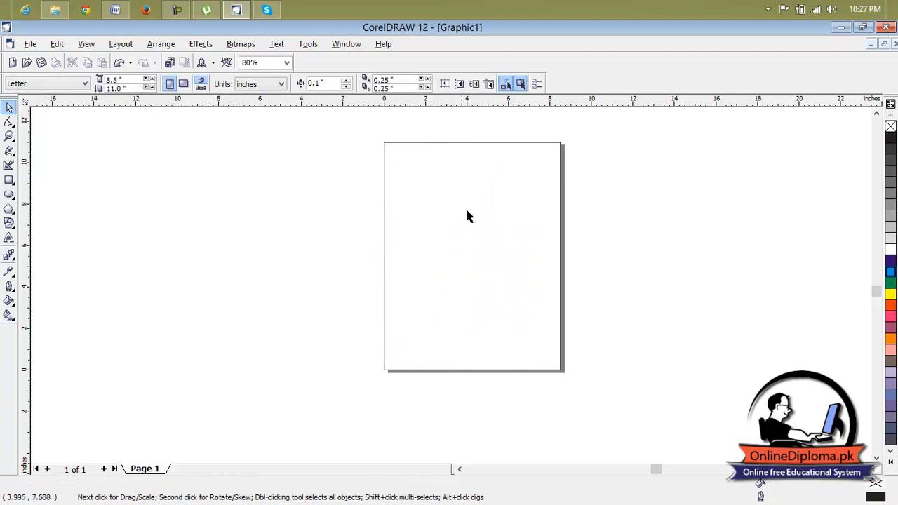
- Draw a 20-sided polygon about 5.71 by 5.90 inches near the middle of the page
left_click(9, 210)
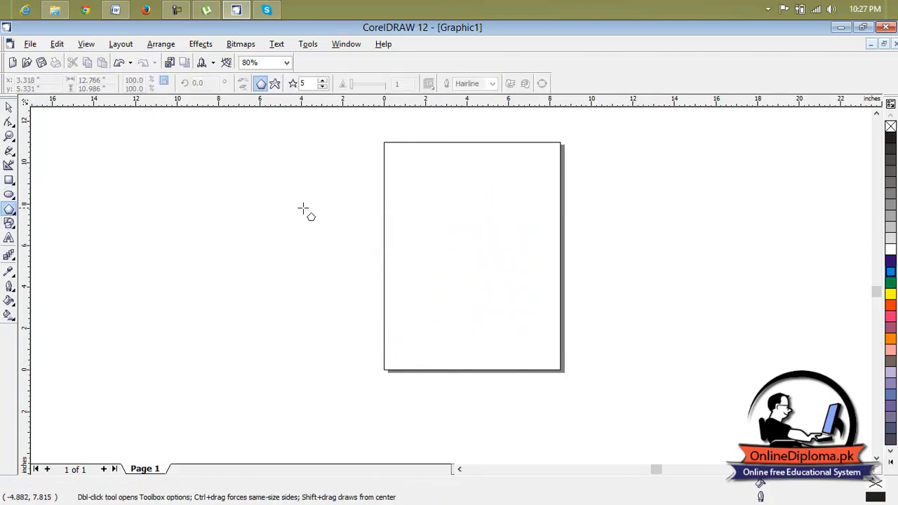
double_click(315, 84)
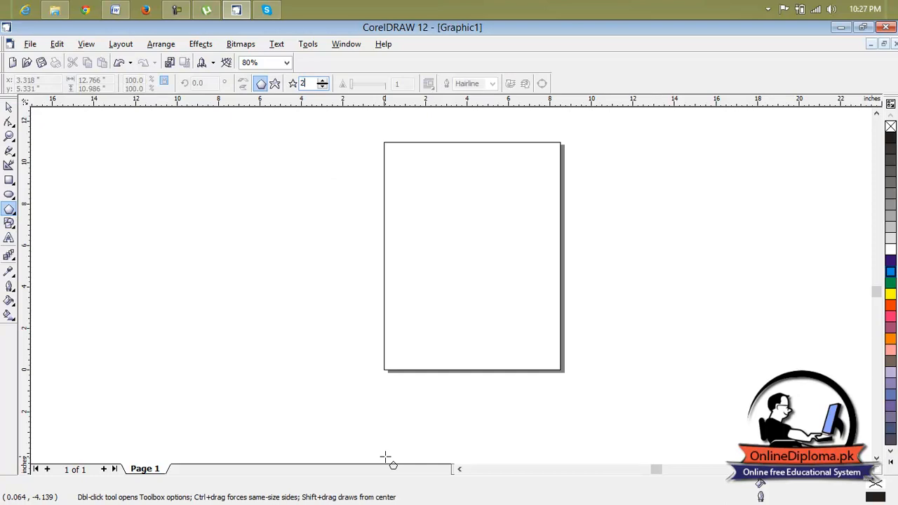
left_click_drag(409, 187, 528, 311)
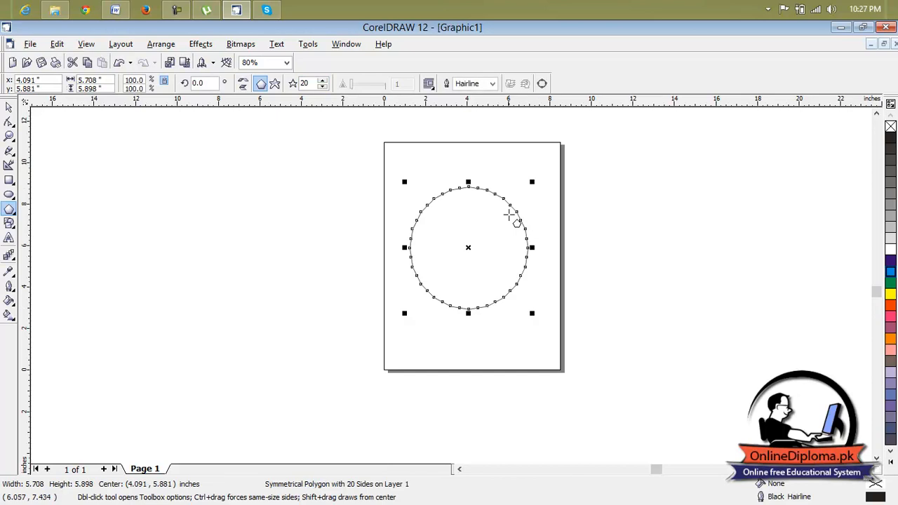
- Reshape the polygon into a spiky star by pulling a side node inward to about X 4.44, Y 6.70 inches, and fill it with Blue
scroll(505, 213, "up", 2)
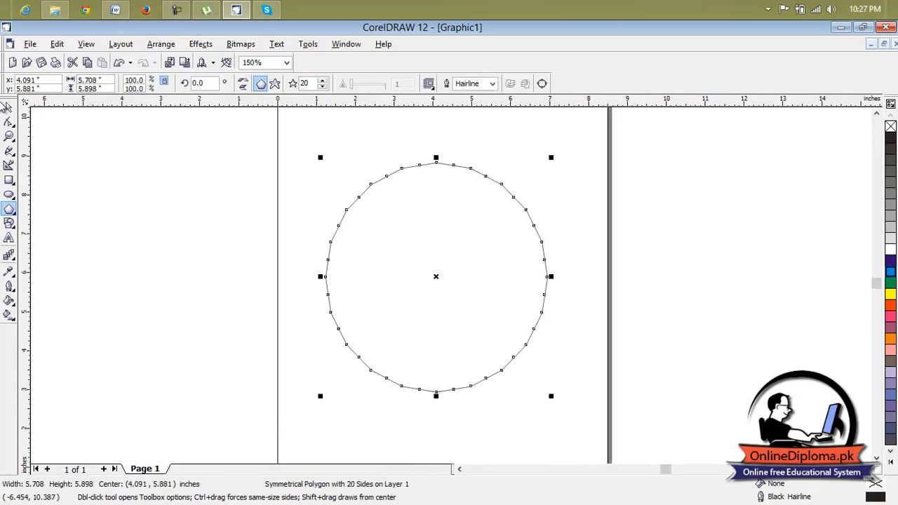
left_click(9, 122)
left_click_drag(486, 177, 470, 214)
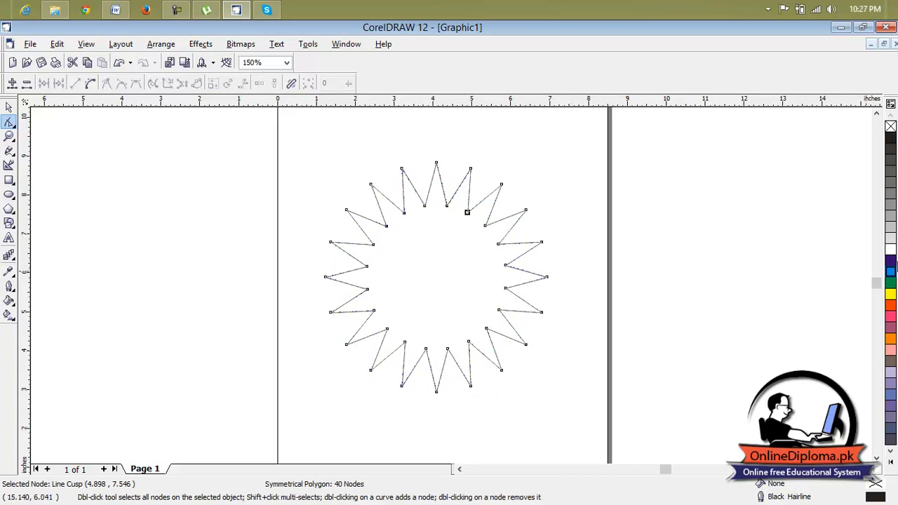
left_click(891, 267)
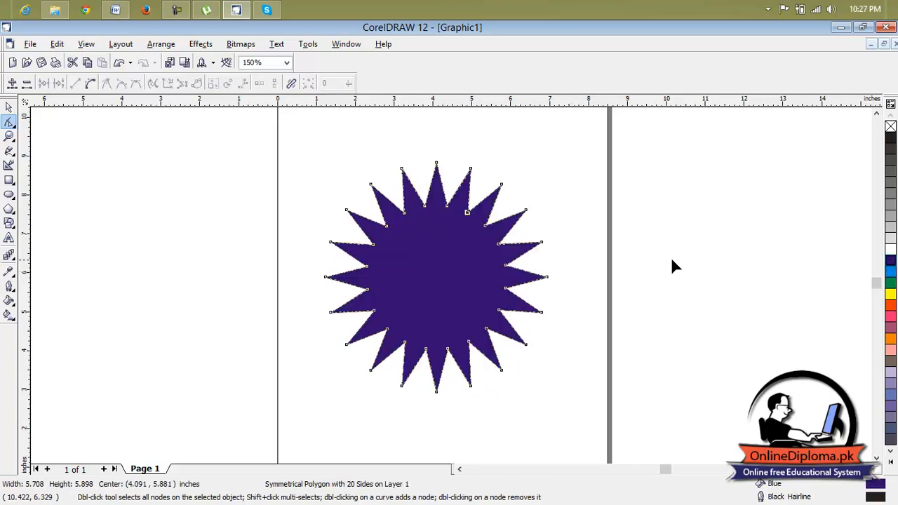
left_click_drag(467, 212, 452, 247)
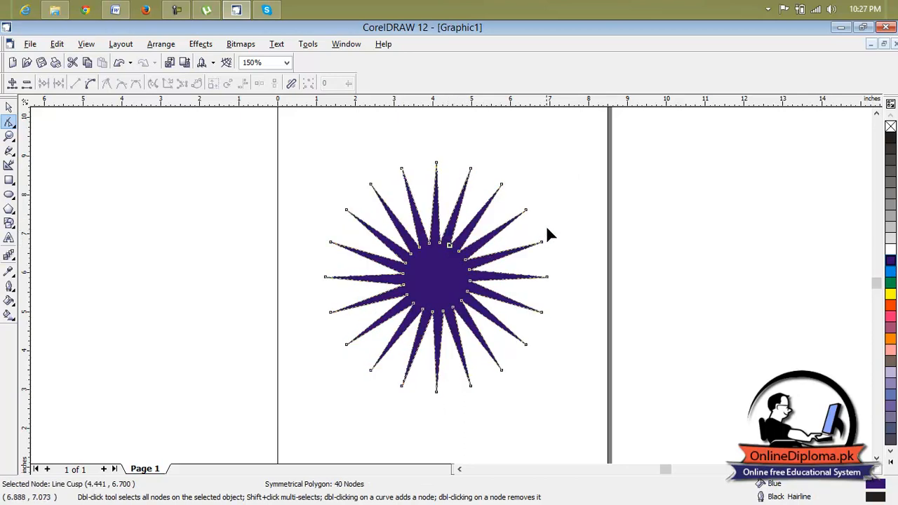
- Make a smaller concentric copy of the blue star, about 4.03 by 4.16 inches, and fill it with Green
scroll(426, 251, "up", 2)
scroll(426, 250, "down", 3)
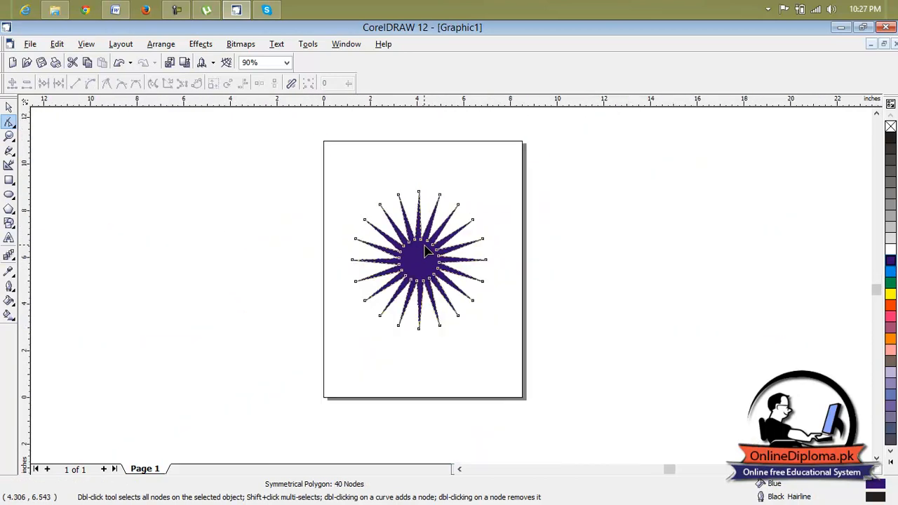
scroll(425, 250, "up", 1)
scroll(433, 260, "up", 3)
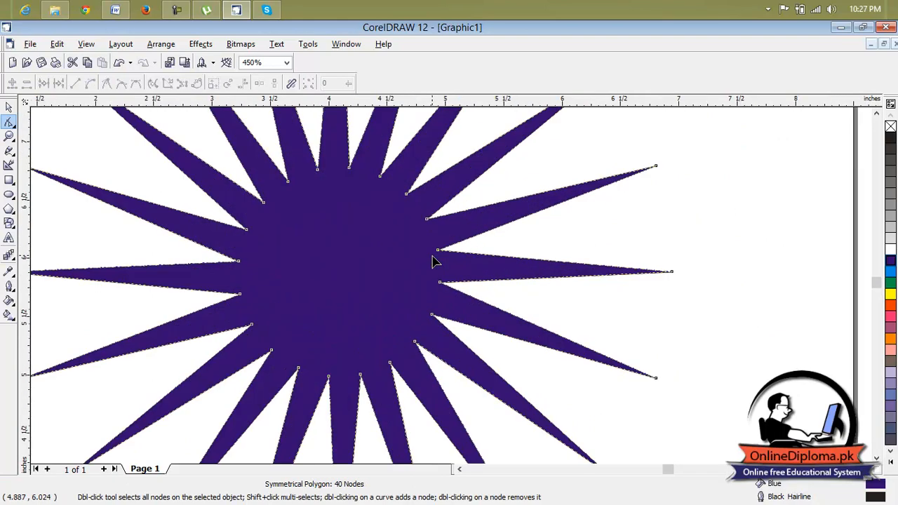
scroll(433, 260, "down", 1)
scroll(433, 260, "down", 1)
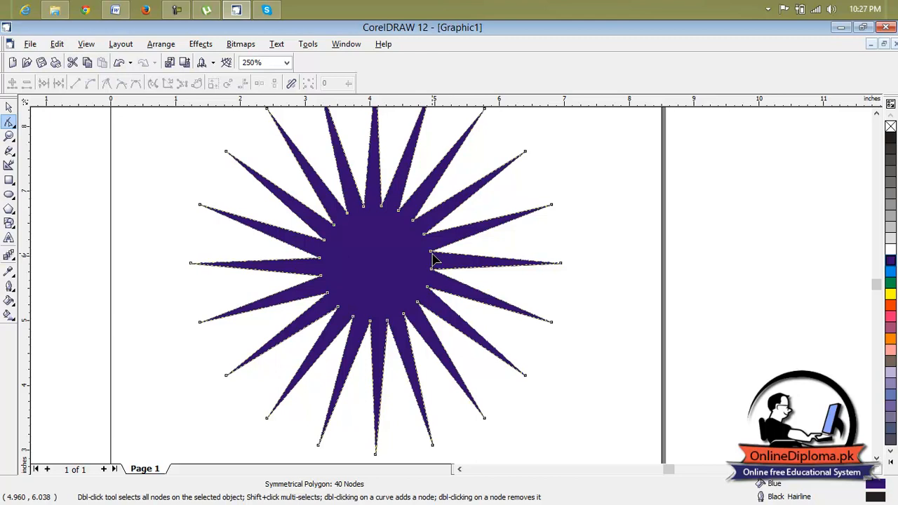
scroll(433, 261, "down", 1)
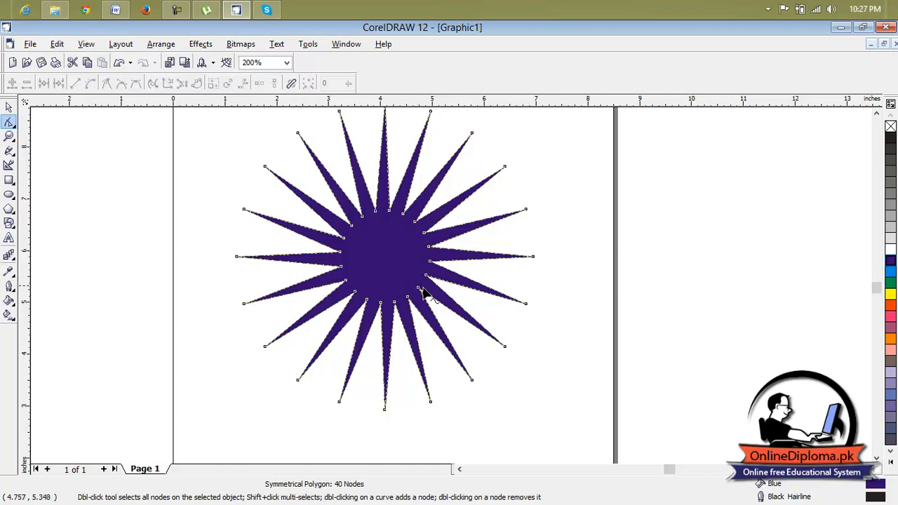
left_click(8, 106)
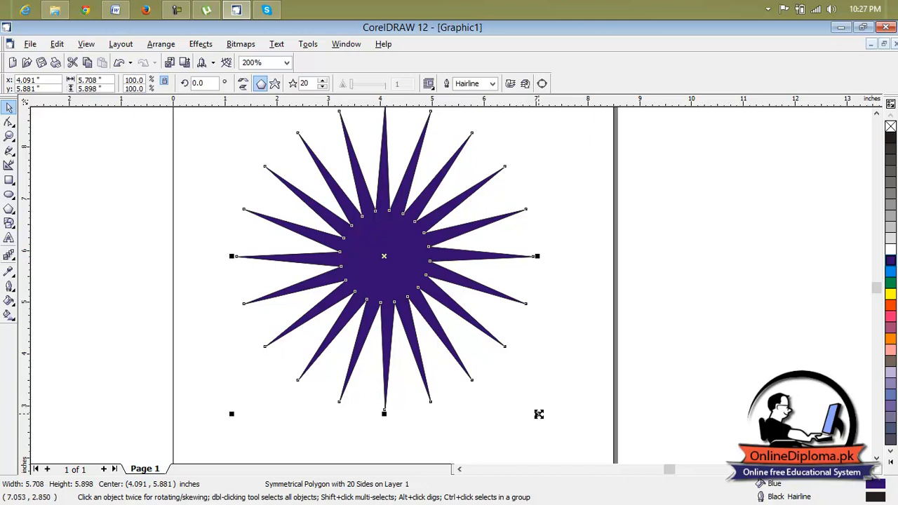
left_click_drag(538, 414, 509, 365)
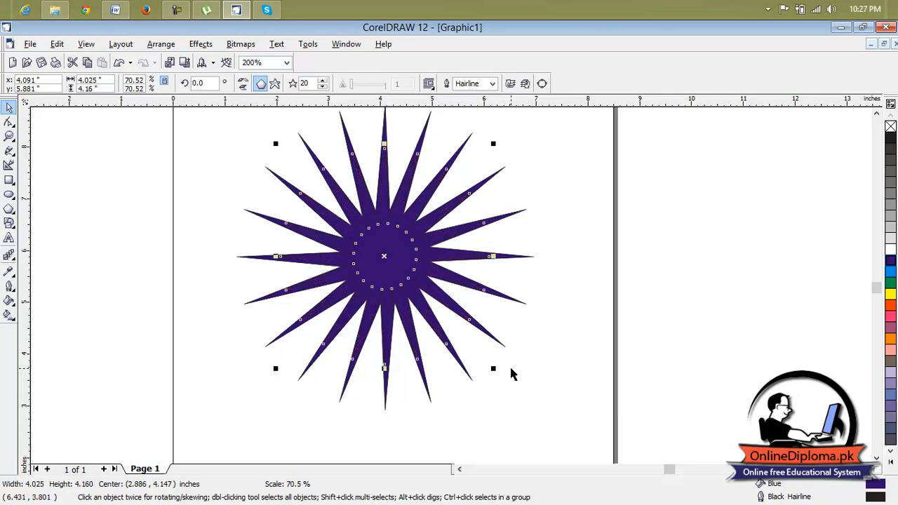
left_click(890, 282)
left_click(624, 301)
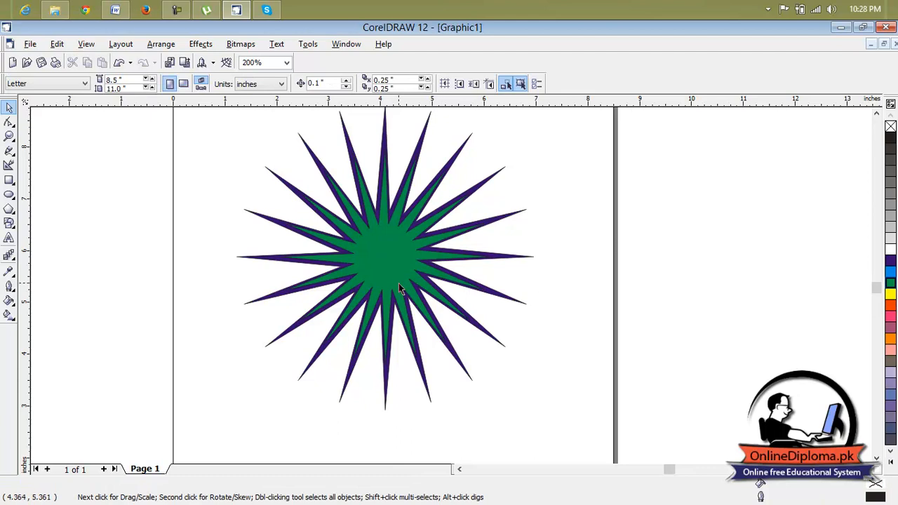
- Make a smaller concentric copy of the green star, about 2.23 by 2.31 inches, and fill it with orange-red
left_click(384, 259)
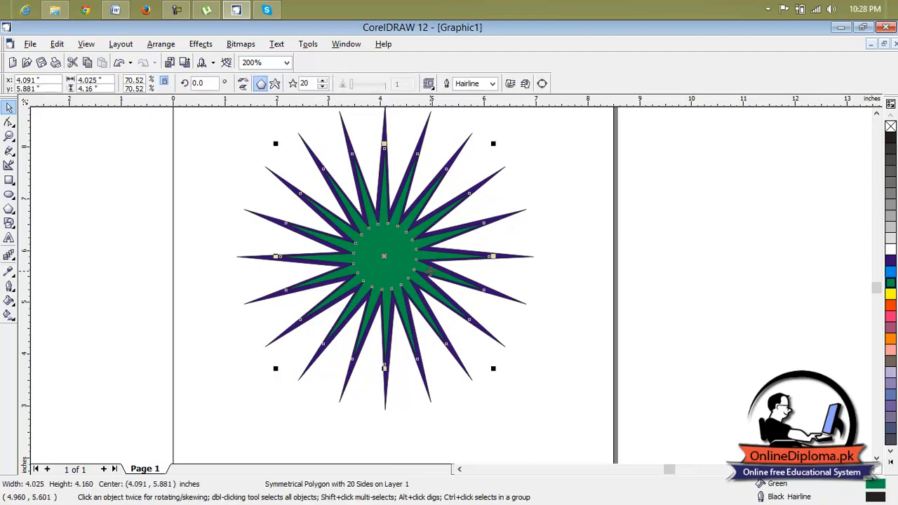
left_click_drag(493, 370, 469, 321)
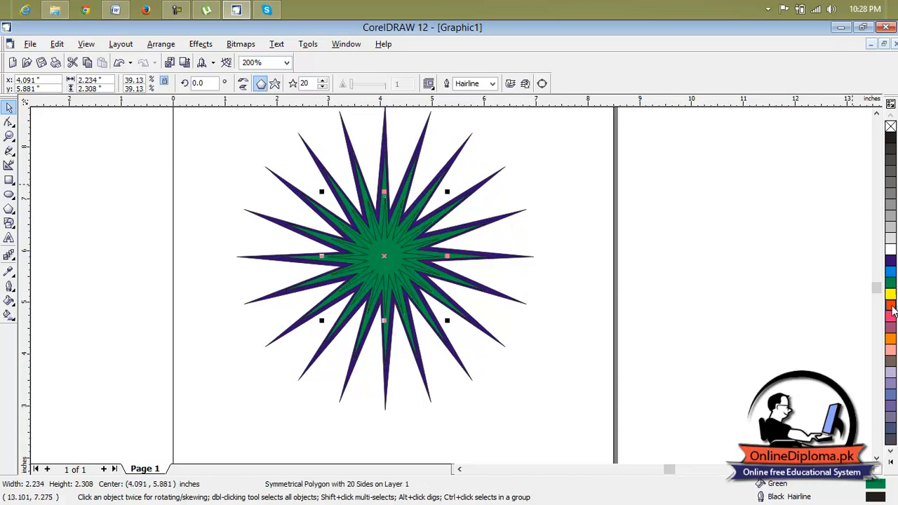
left_click(890, 306)
left_click(554, 247)
- Scale the green and orange-red stars together to about 3.05 by 3.15 inches and move them to the lower right of the blue star's centre
scroll(531, 237, "down", 3)
scroll(530, 239, "up", 4)
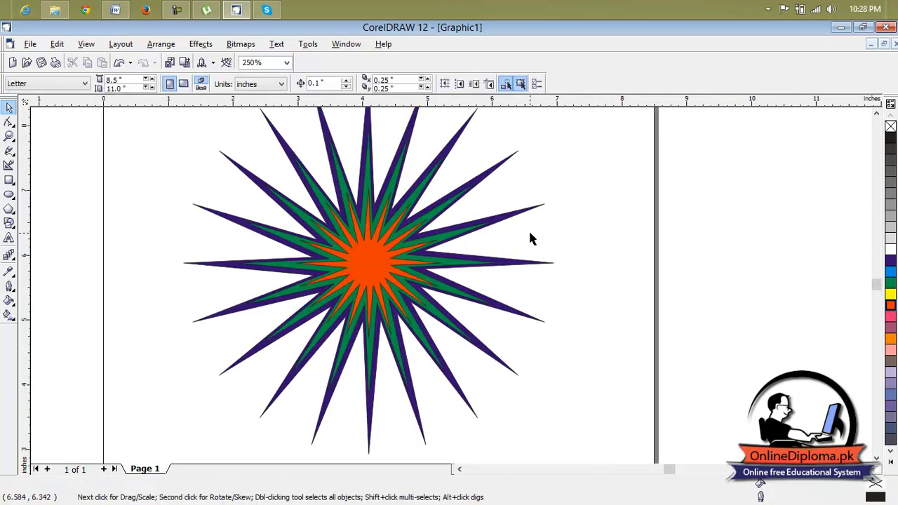
scroll(526, 225, "down", 1)
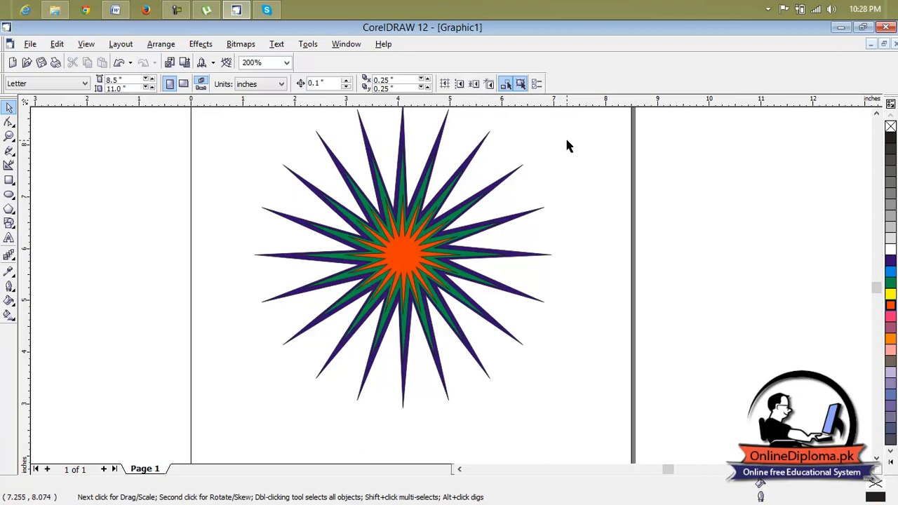
scroll(447, 221, "down", 1)
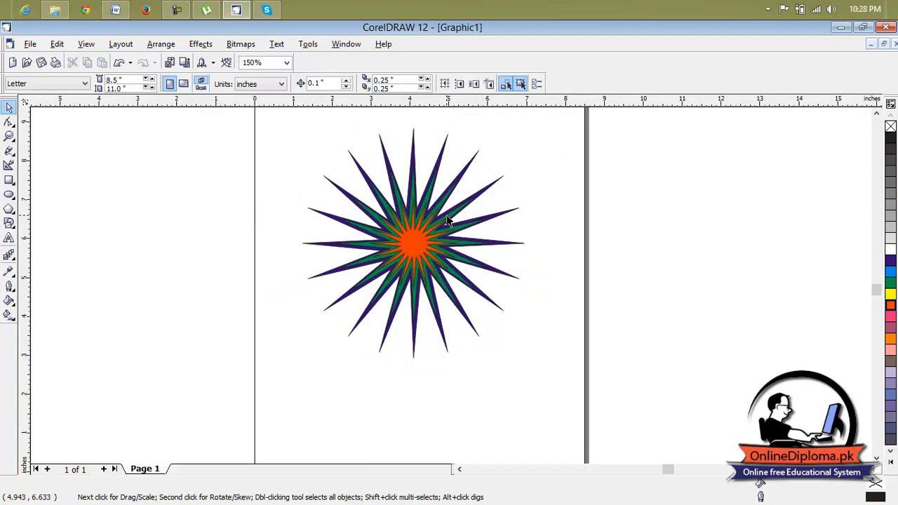
left_click_drag(546, 113, 301, 361)
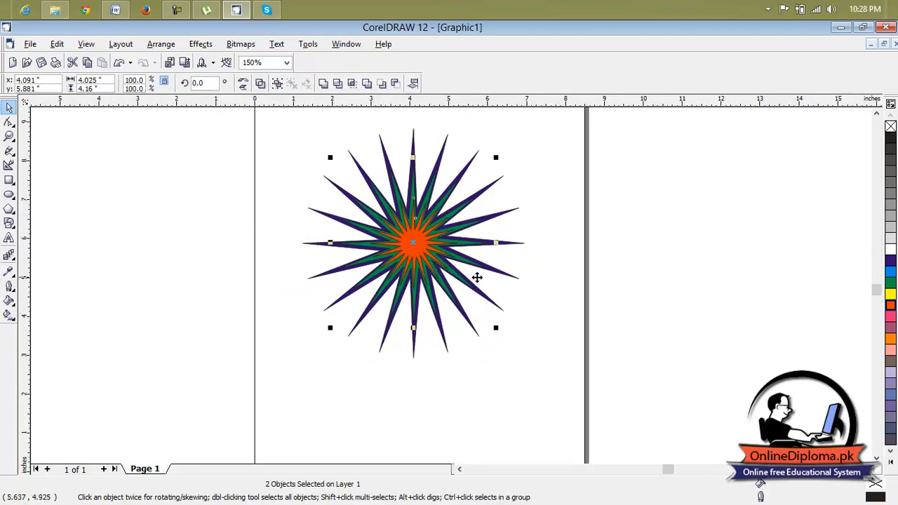
left_click_drag(496, 158, 458, 196)
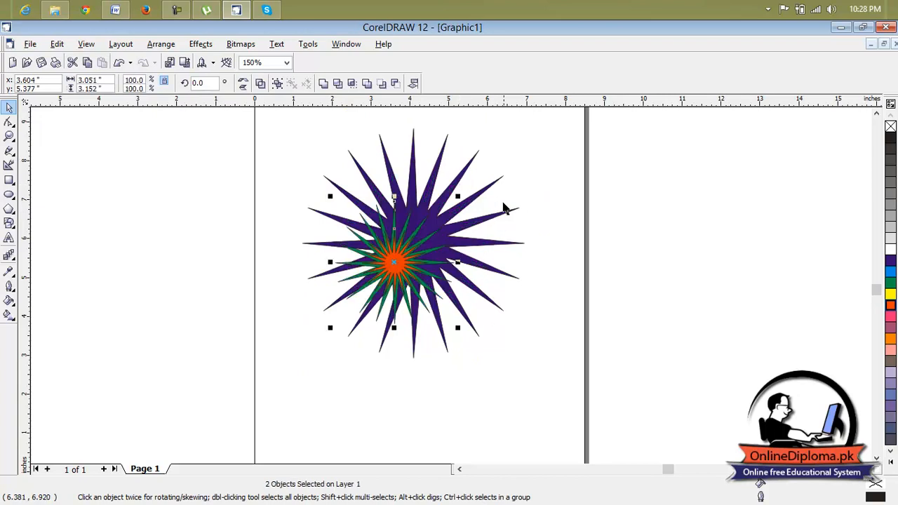
left_click_drag(394, 264, 435, 278)
left_click(538, 234)
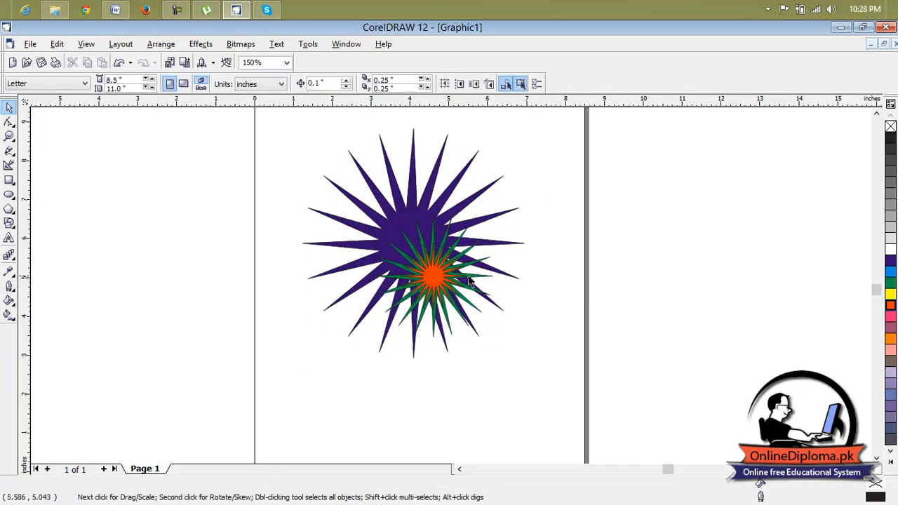
- Undo the last changes to the green and orange-red stars, and delete the whole layered star design from the page
key("ctrl+z")
key("ctrl+z")
scroll(458, 228, "down", 1)
left_click_drag(553, 123, 325, 385)
key("Delete")
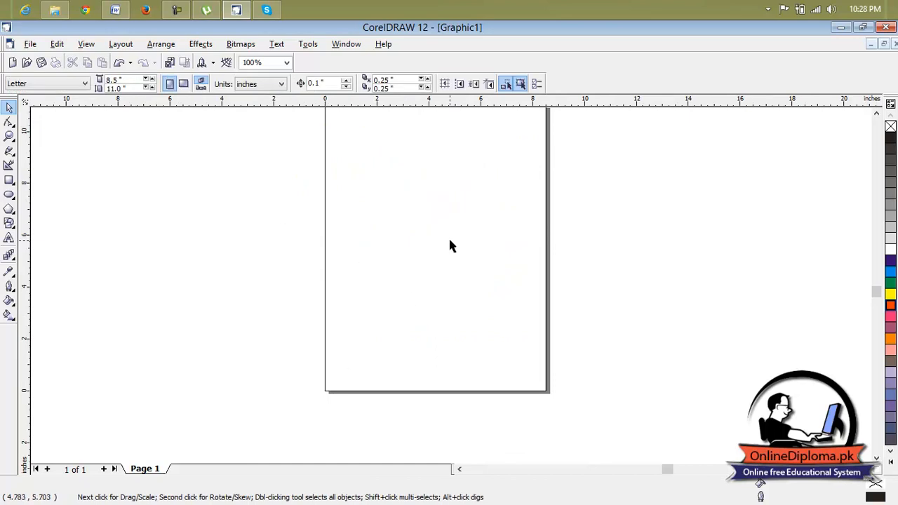
- Draw a polygon about 6.29 by 5.96 inches on the page and set its number of points to 33
left_click(9, 209)
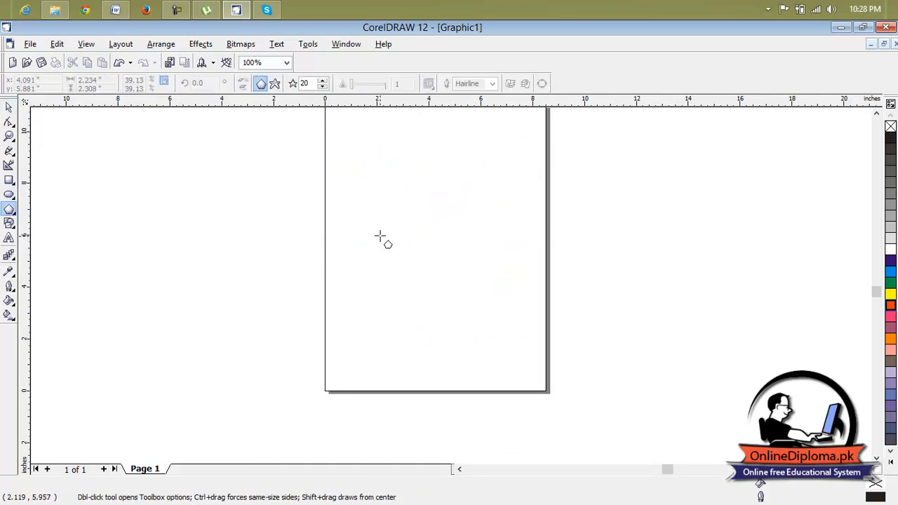
mouse_move(349, 193)
left_mouse_down()
mouse_move(477, 301)
mouse_move(516, 351)
left_mouse_up()
scroll(451, 189, "up", 2)
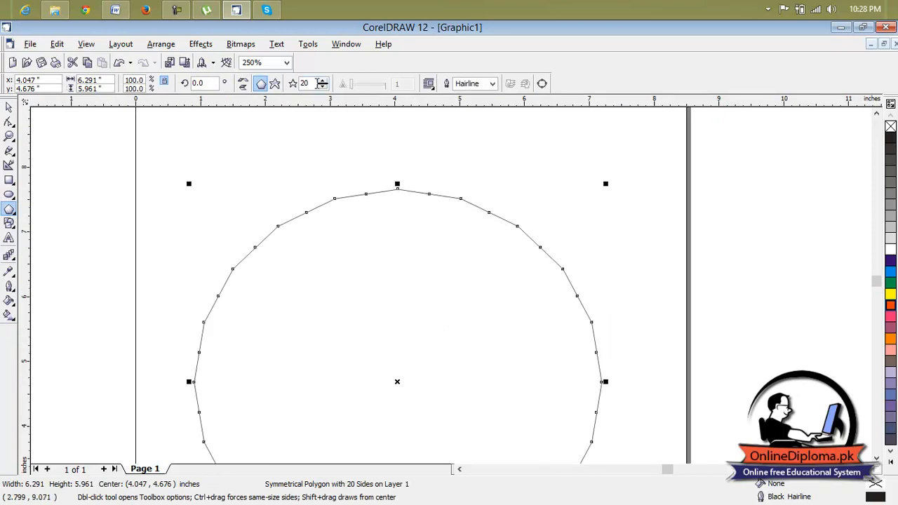
left_click(322, 80)
left_click(323, 80)
left_click(323, 80)
left_click(323, 80)
left_click(322, 80)
left_click(323, 80)
left_click(323, 80)
left_click(323, 80)
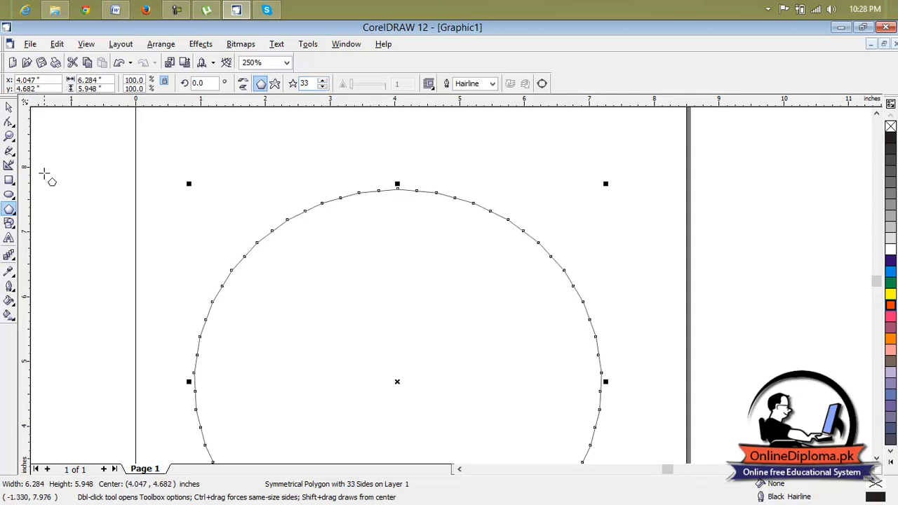
- Reshape the polygon into a swirling star by pulling the node just right of its top outward to the upper left, and fill it with Cyan
left_click(10, 122)
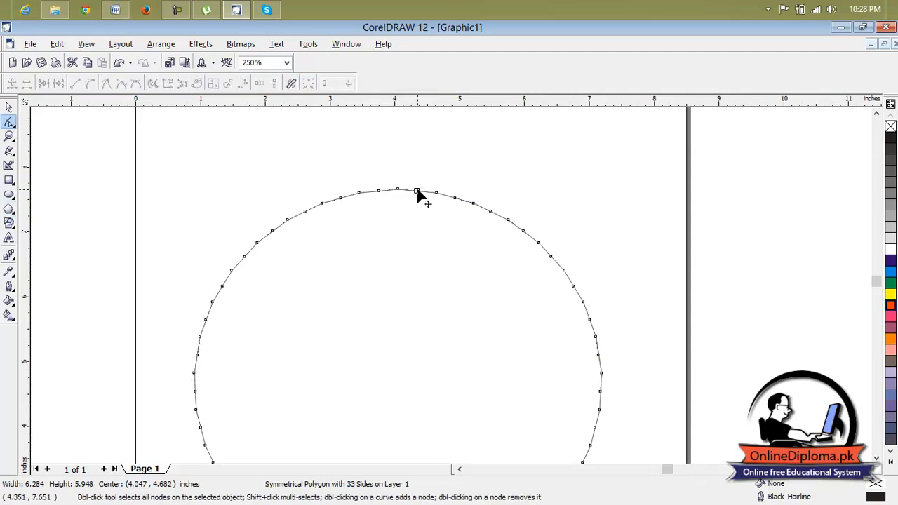
scroll(416, 186, "down", 3)
left_click_drag(417, 185, 371, 143)
left_click(890, 271)
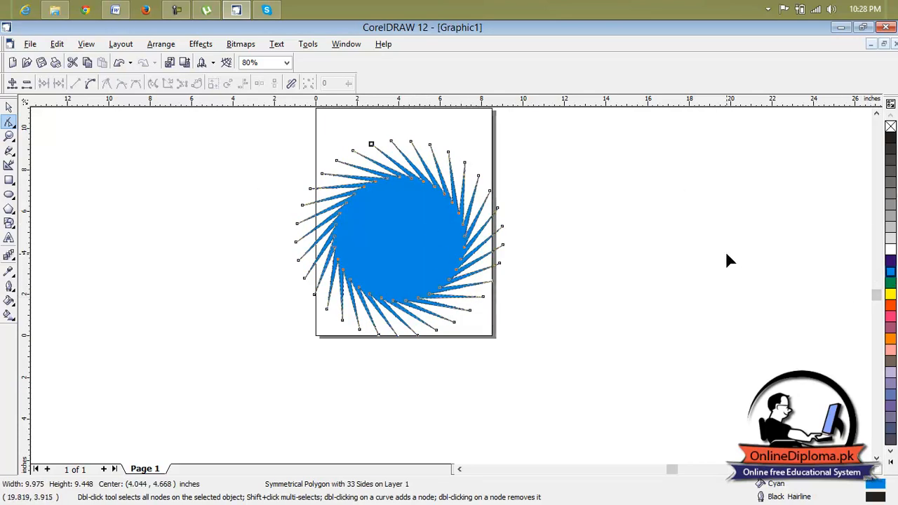
- Add a node midway along each spike and scale the cyan star around its centre to about 5.88 by 5.57 inches
key("KP_Add")
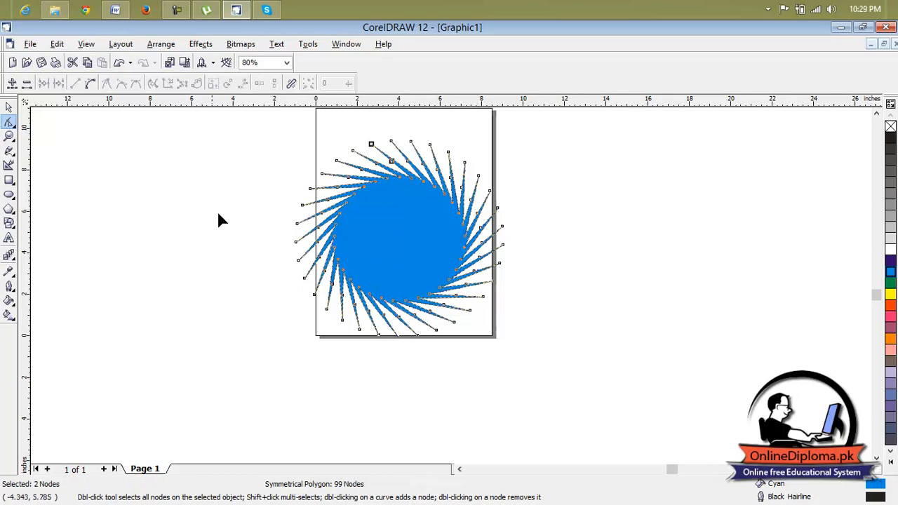
left_click(8, 107)
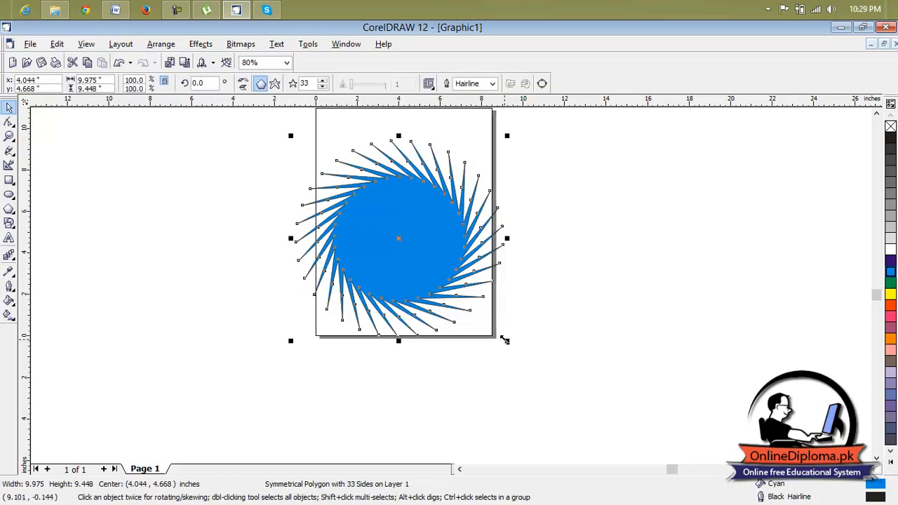
left_click_drag(506, 342, 470, 302)
left_click_drag(453, 265, 395, 227)
scroll(391, 224, "up", 1)
scroll(390, 223, "up", 1)
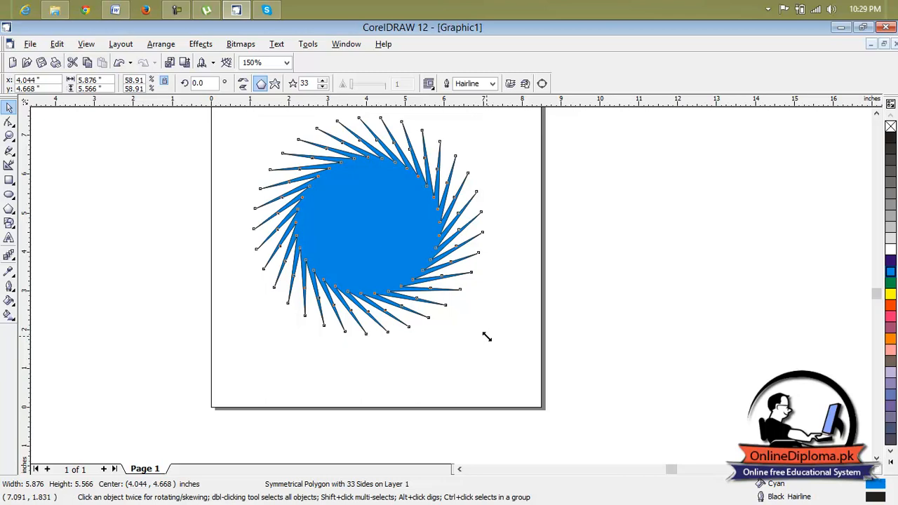
- Make two smaller concentric copies of the cyan star: about 3.92 by 3.71 inches filled with Blue, and about 2.21 by 2.09 inches filled with Red
left_click_drag(487, 337, 453, 305)
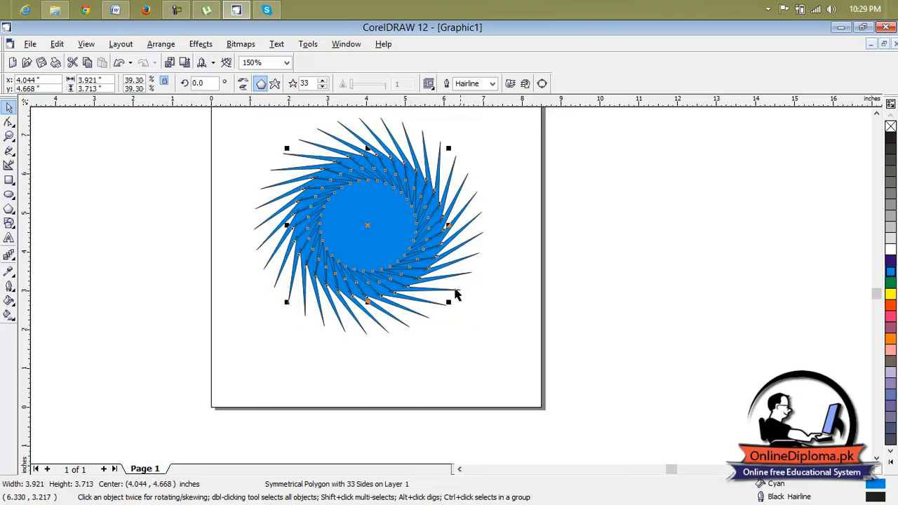
left_click(891, 260)
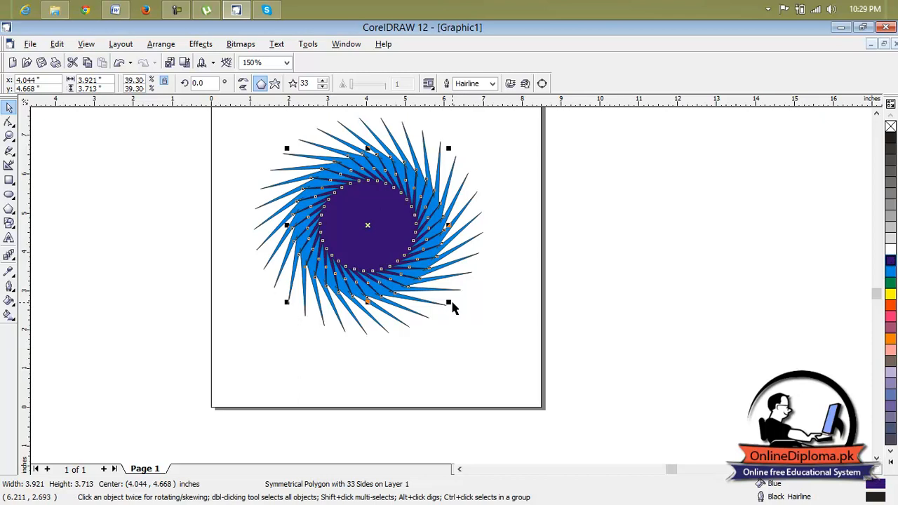
left_click_drag(449, 303, 429, 274)
left_click(890, 305)
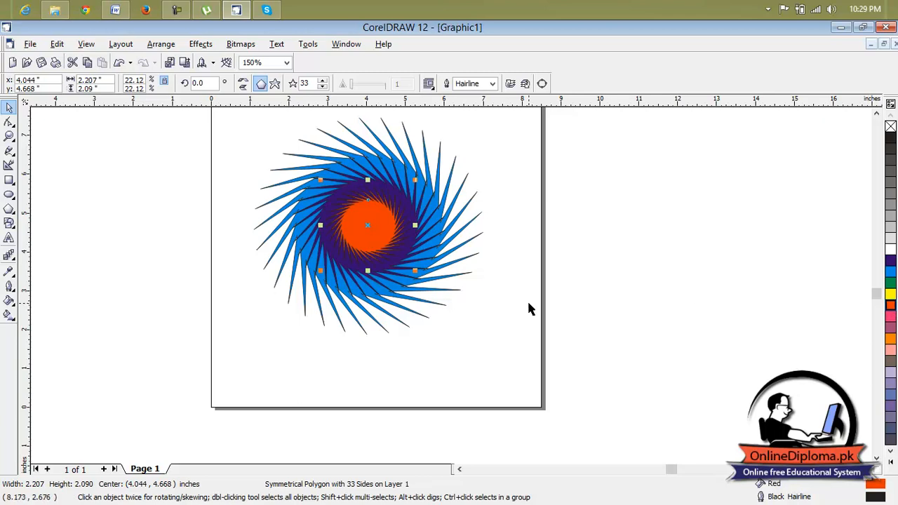
- Make a smaller concentric copy of the red star, about 1.03 by 0.97 inches, and fill it with yellow
left_click_drag(415, 270, 397, 252)
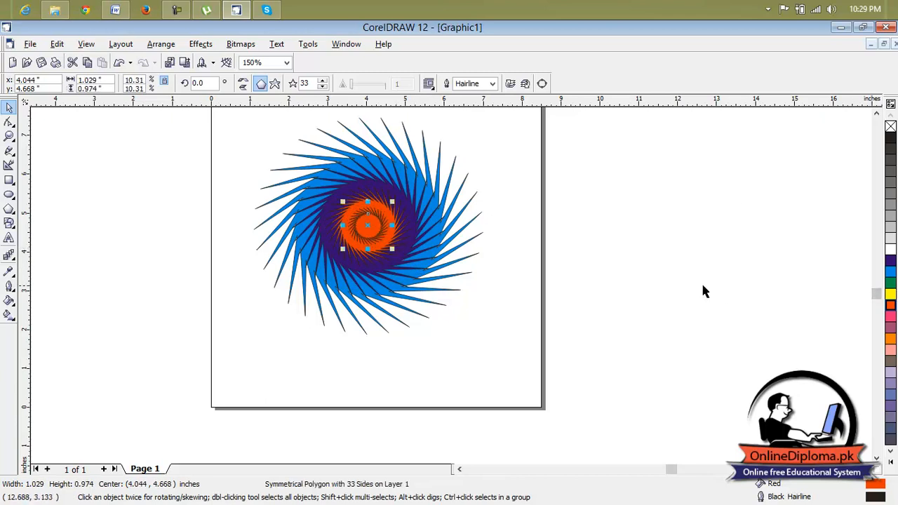
left_click(890, 294)
left_click(754, 256)
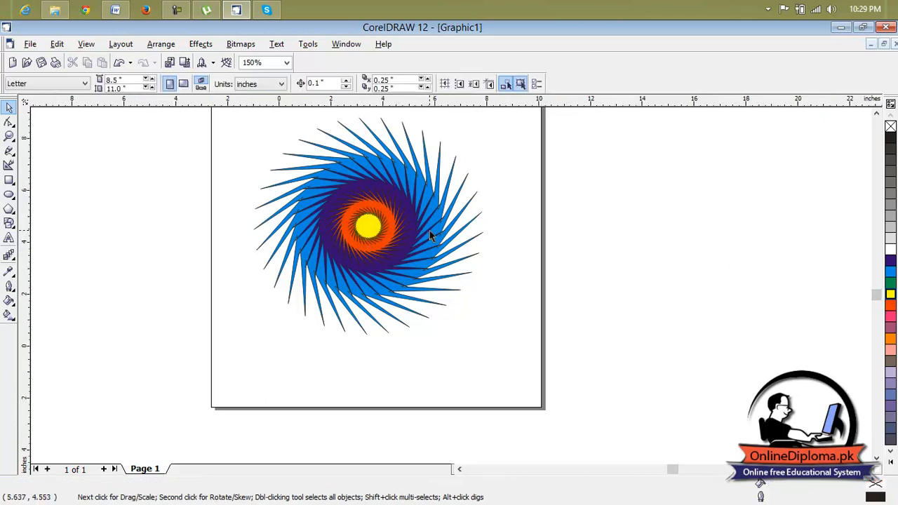
- Select all four layered swirl stars and delete them from the page
scroll(430, 230, "down", 2)
scroll(430, 237, "up", 2)
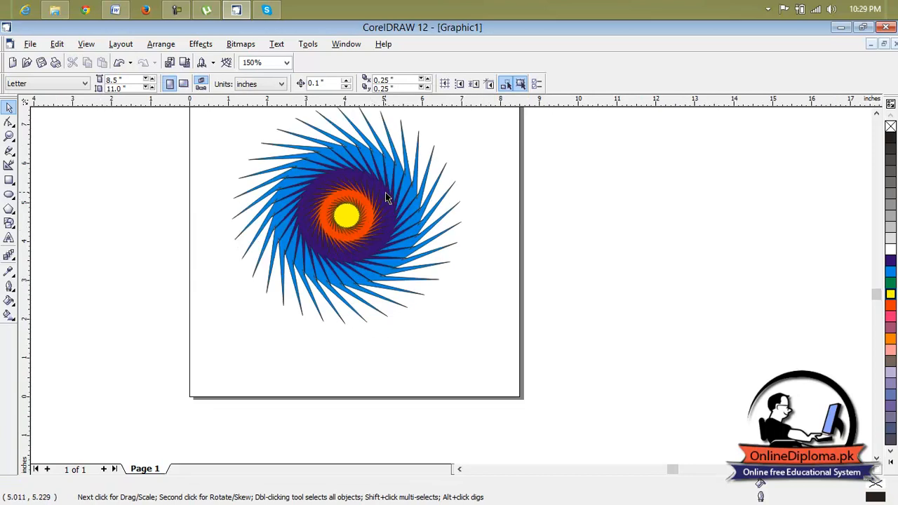
scroll(387, 197, "down", 1)
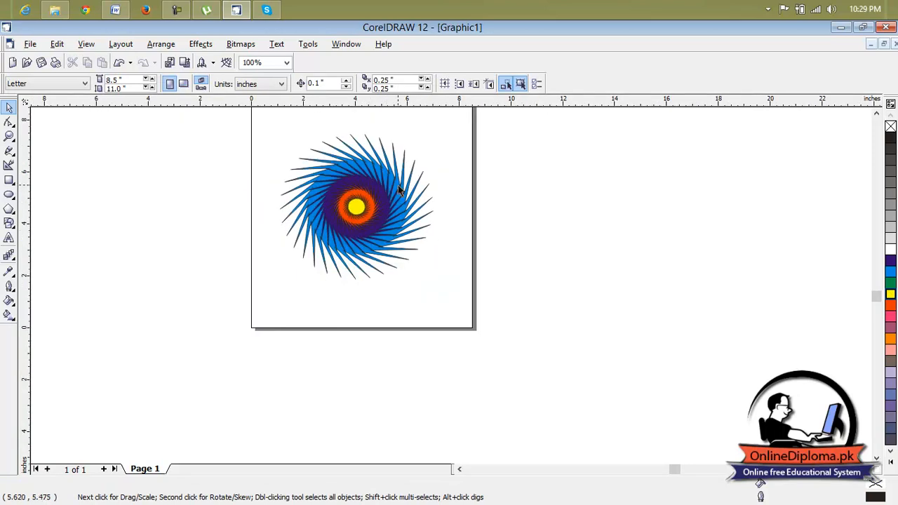
left_click(876, 113)
left_click(877, 113)
left_click_drag(455, 195, 246, 395)
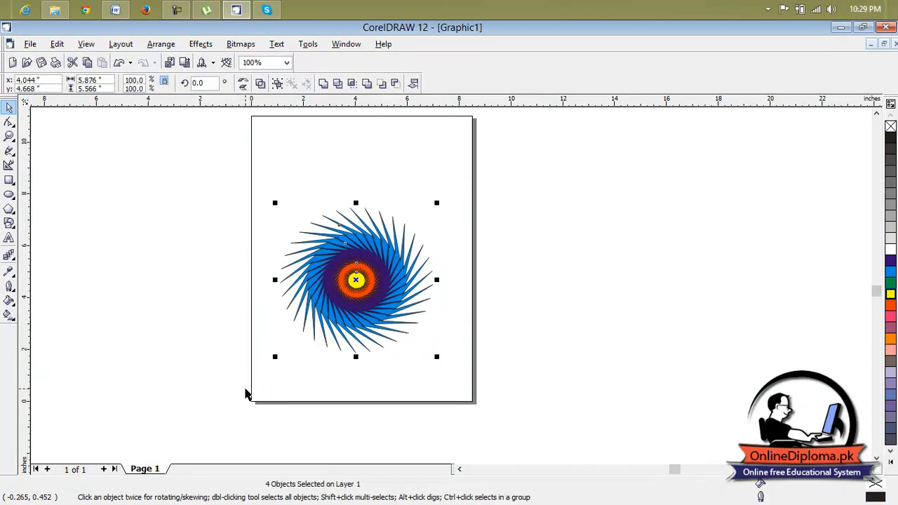
key("Delete")
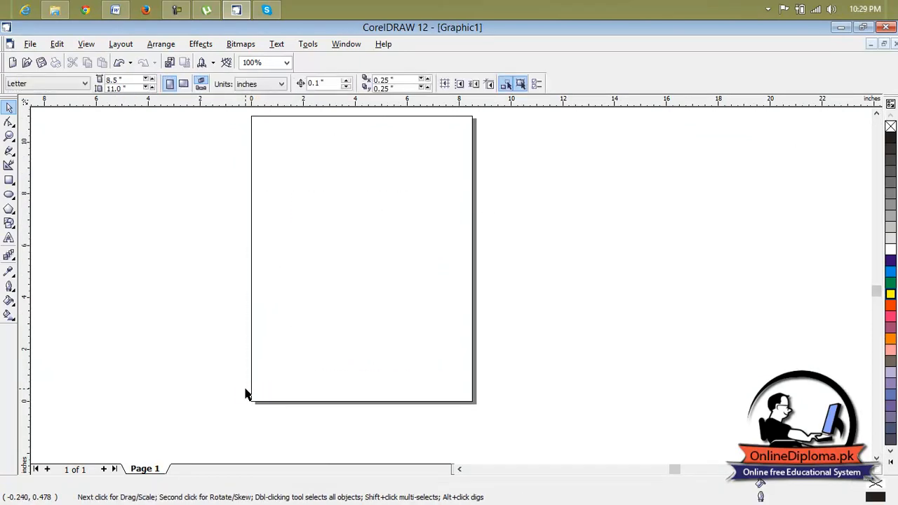